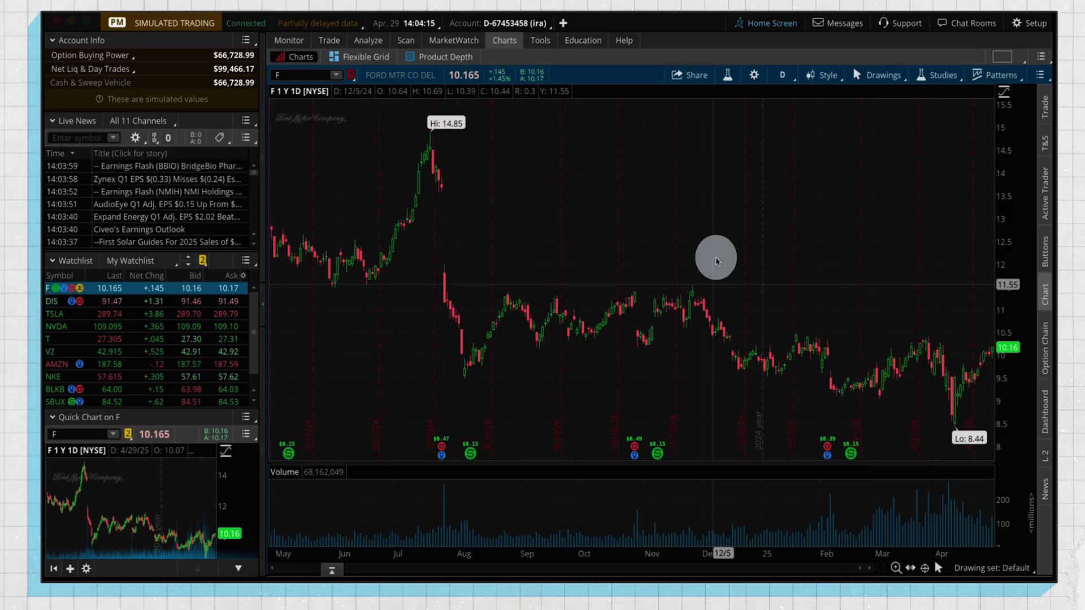
# Uncheck Show volume subgraph on the Equities tab of Chart Settings
pyautogui.click(754, 75)
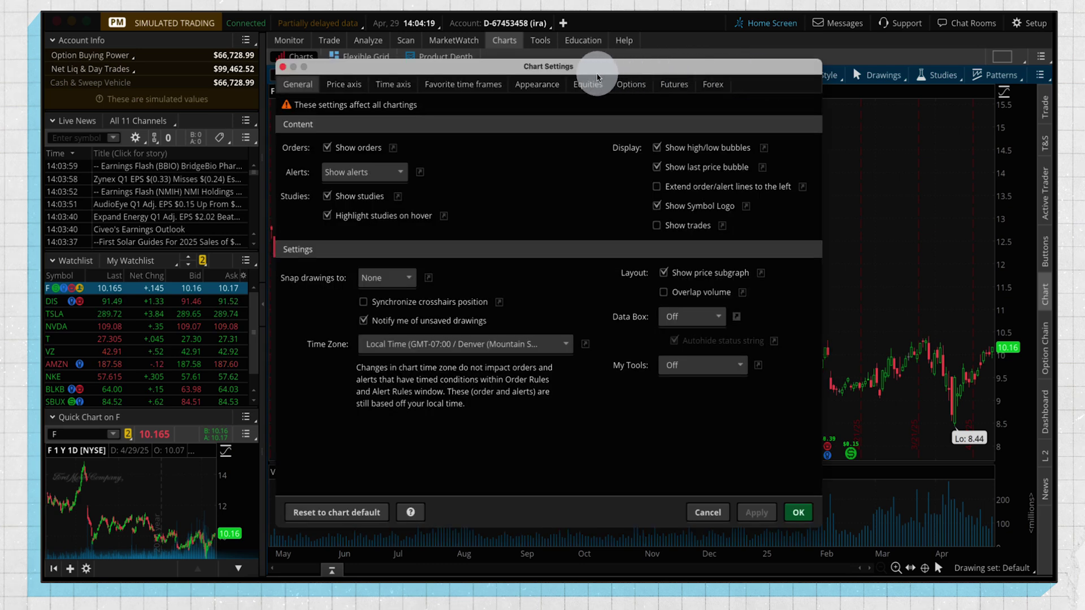
pyautogui.click(588, 86)
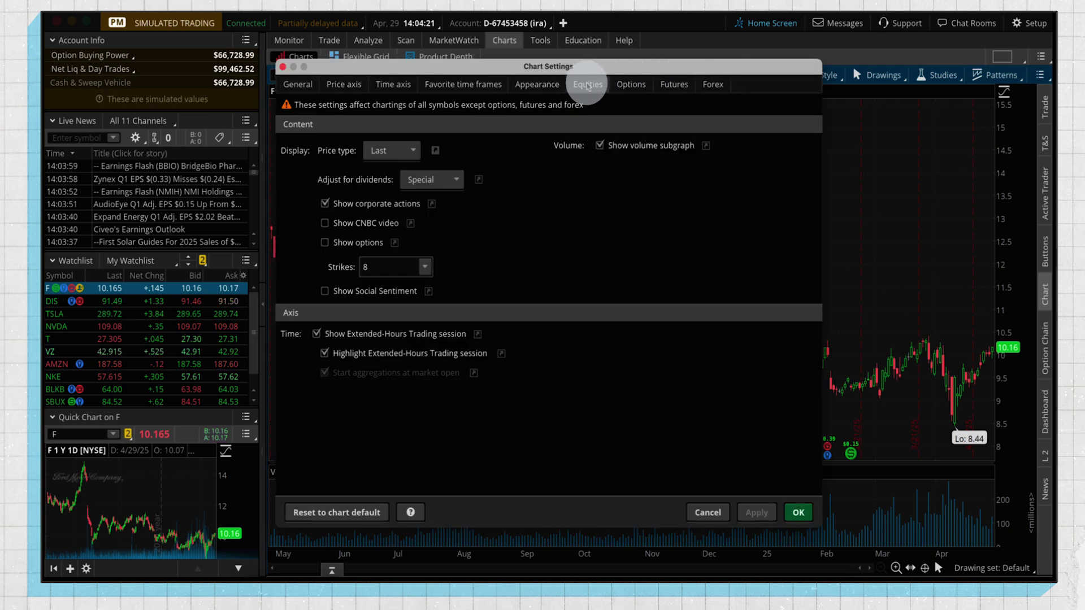
pyautogui.click(629, 149)
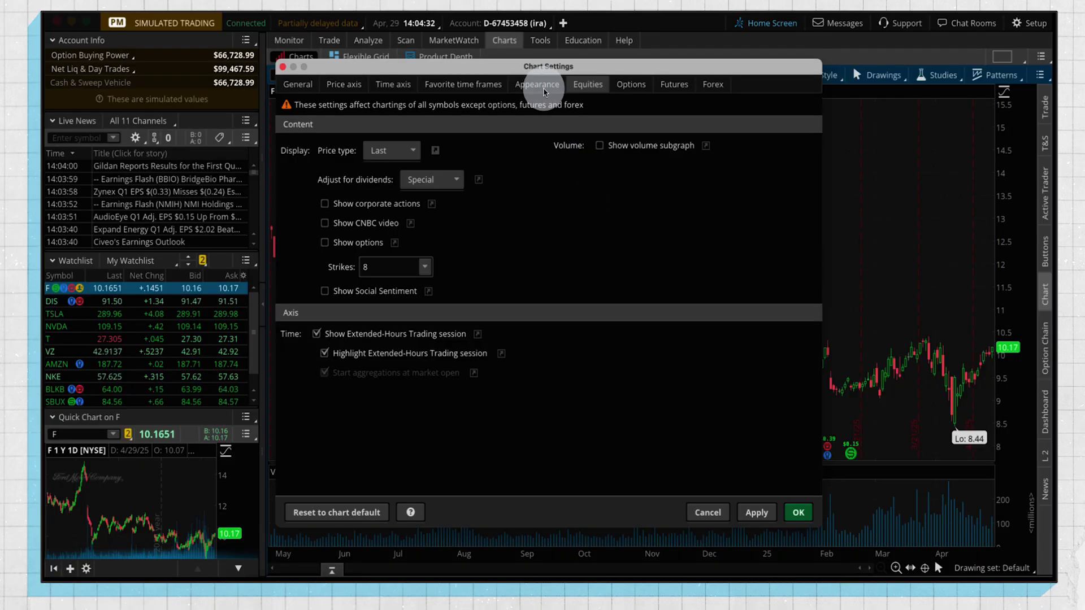
# On the Appearance tab, toggle Fill up on and back off, then uncheck Grid
pyautogui.click(537, 85)
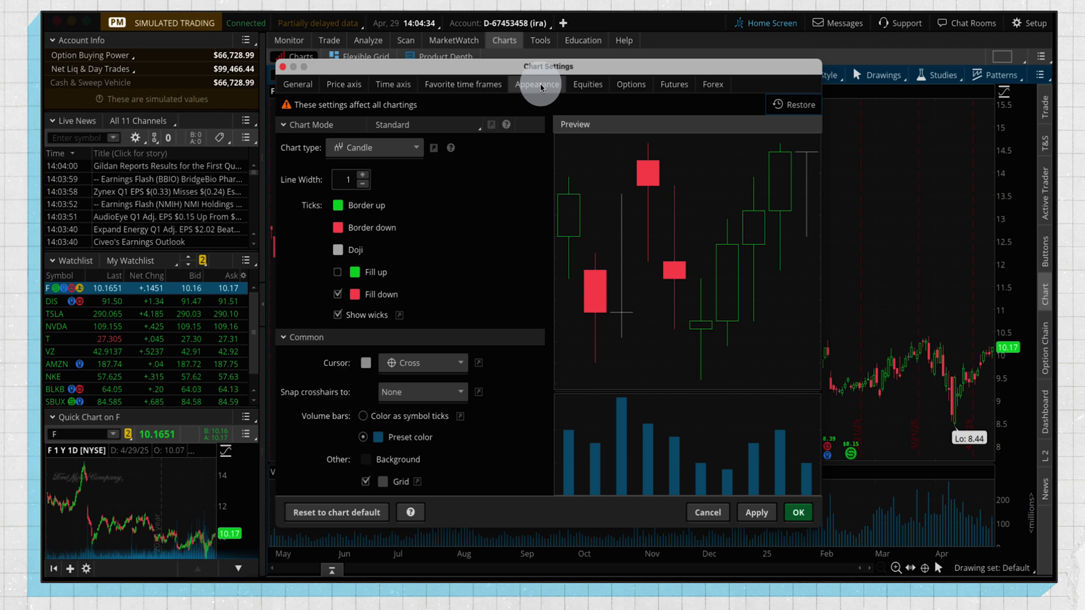
pyautogui.click(477, 198)
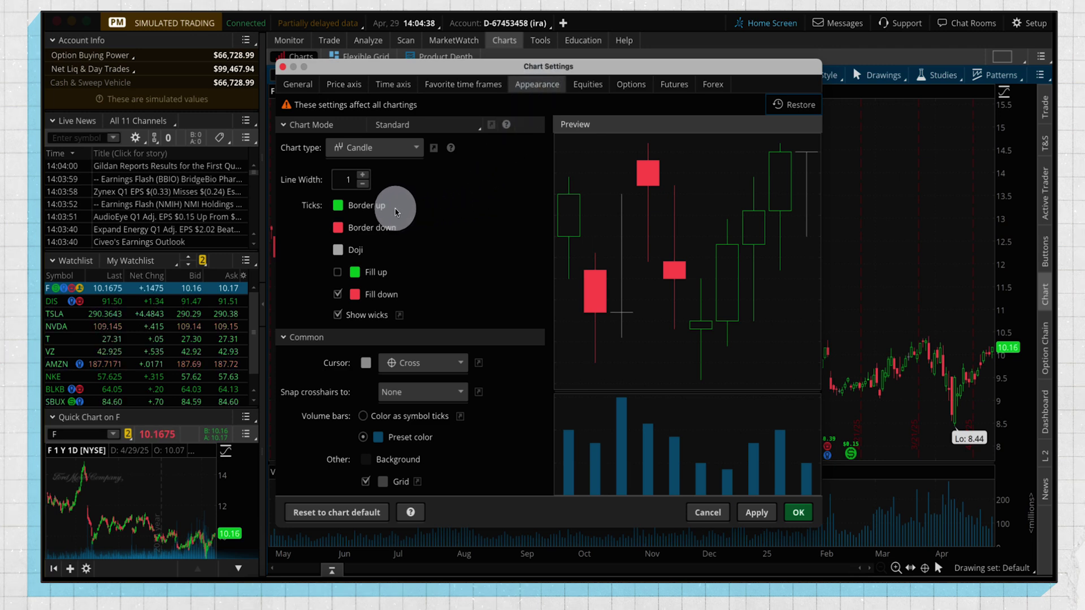
pyautogui.click(338, 273)
pyautogui.click(338, 273)
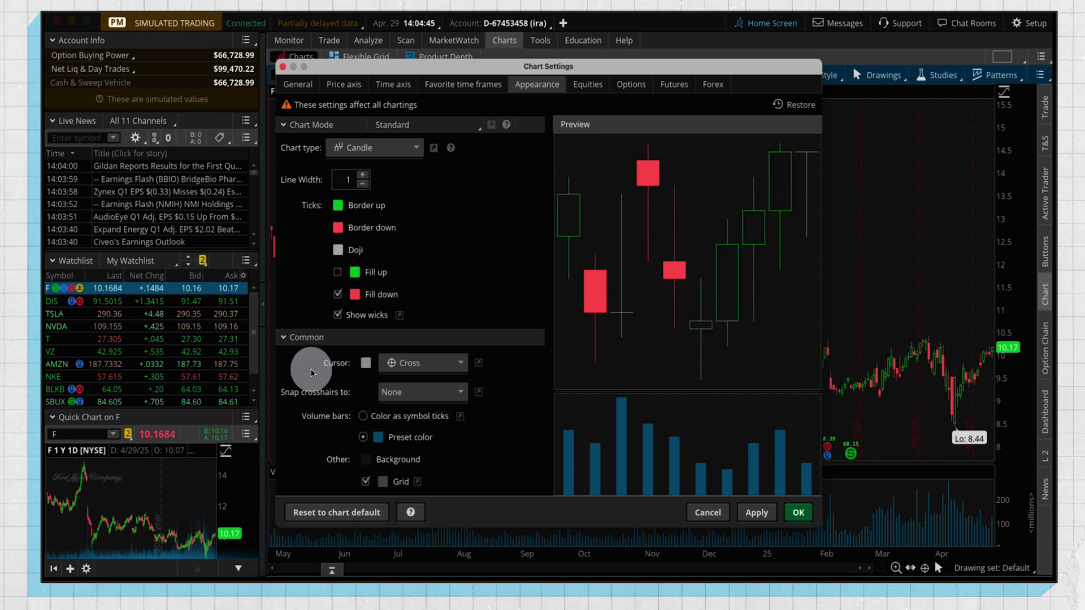
pyautogui.click(365, 482)
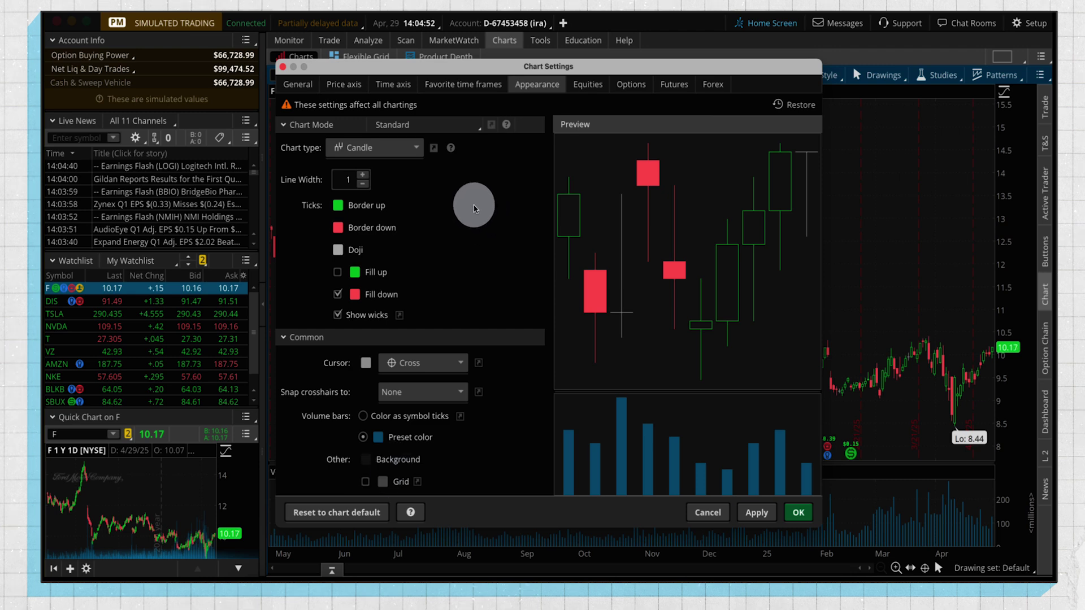
# Check Keep time zoom, set a 25-bar expansion area, hide expiration-Friday and year lines, and apply
pyautogui.click(407, 86)
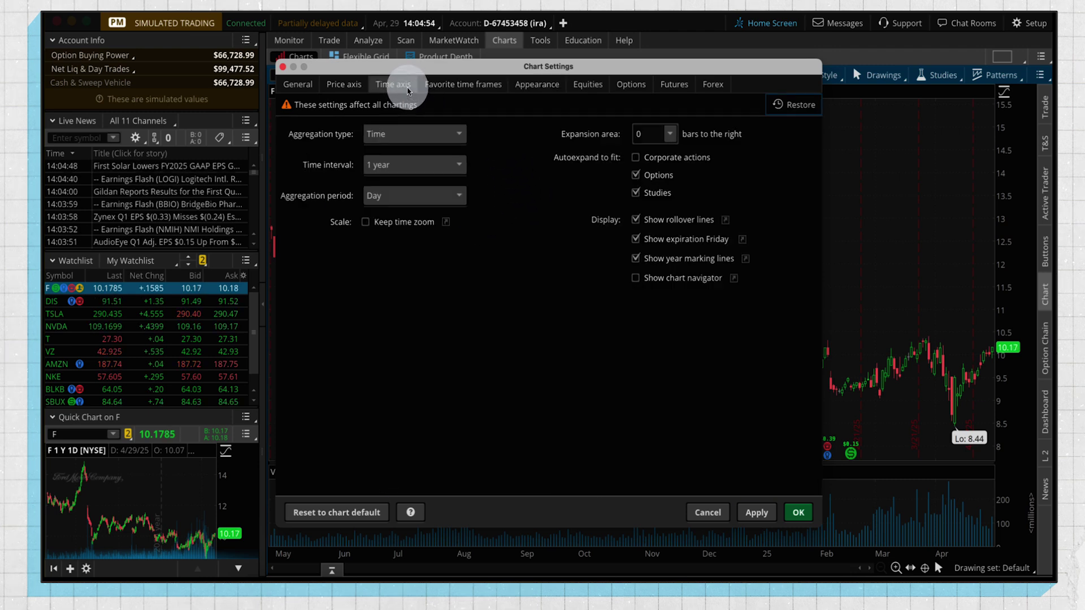
pyautogui.click(403, 226)
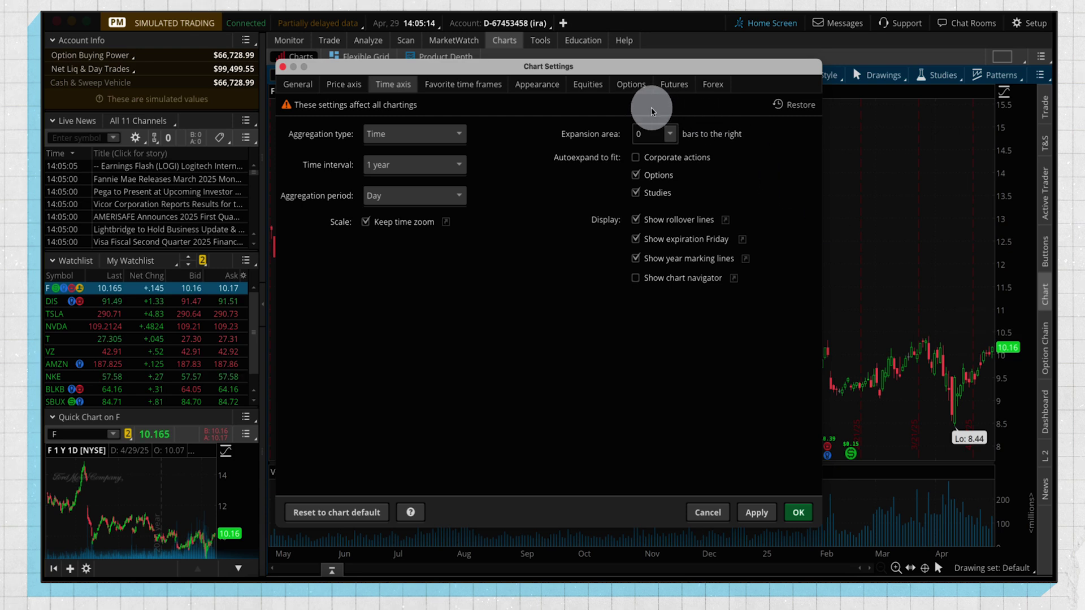
pyautogui.click(668, 135)
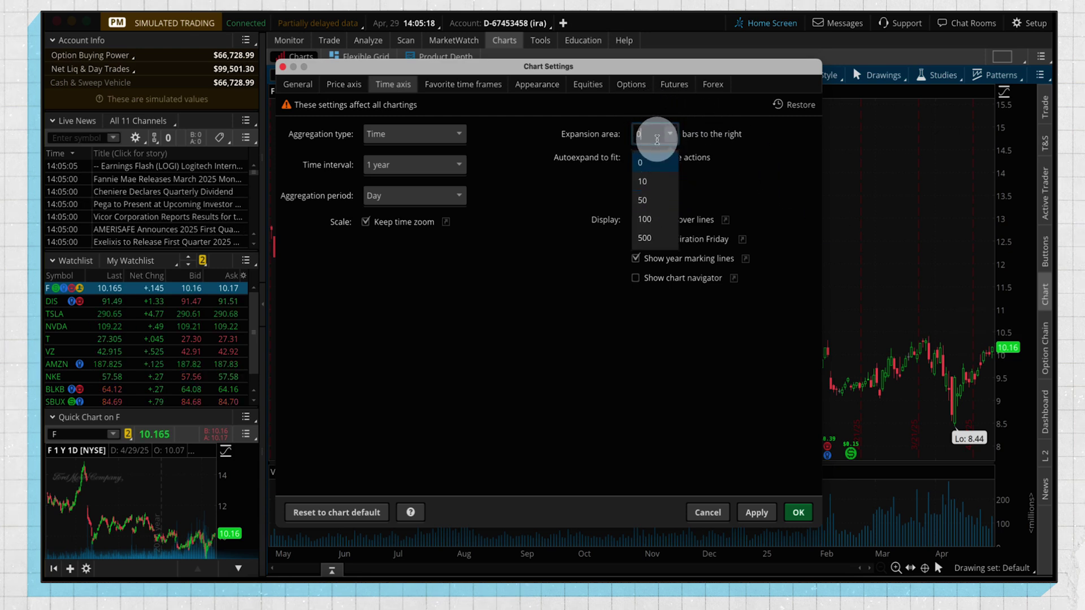
pyautogui.write('25')
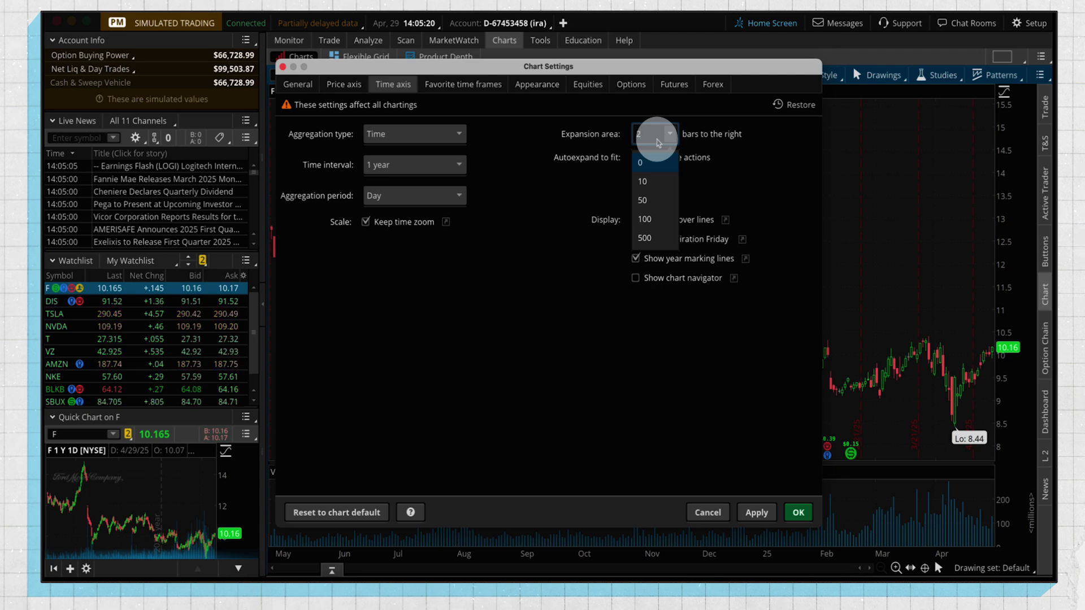
pyautogui.click(731, 170)
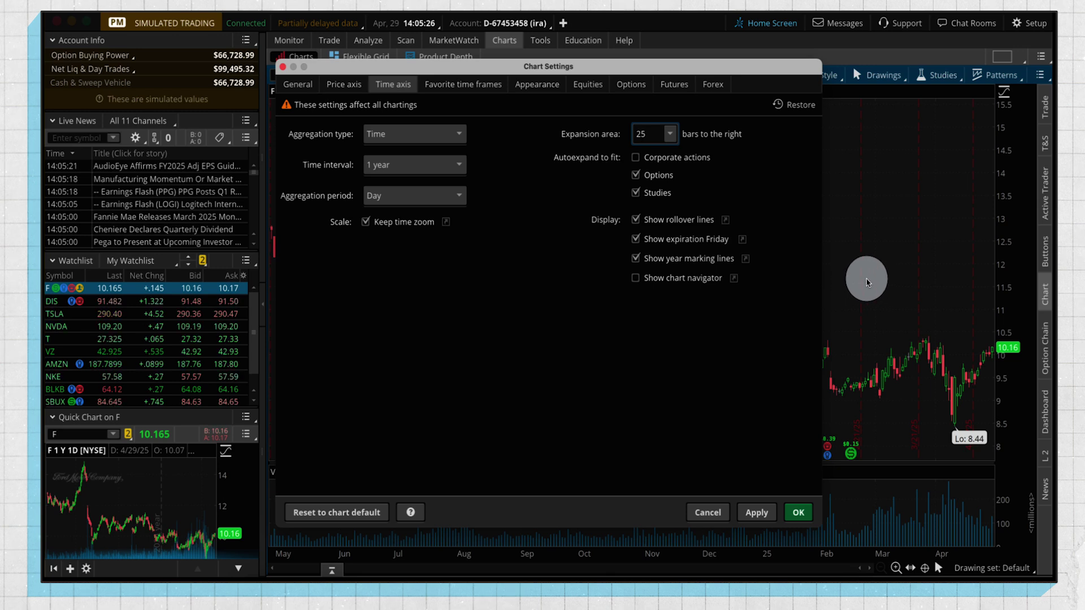
pyautogui.click(666, 239)
pyautogui.click(668, 259)
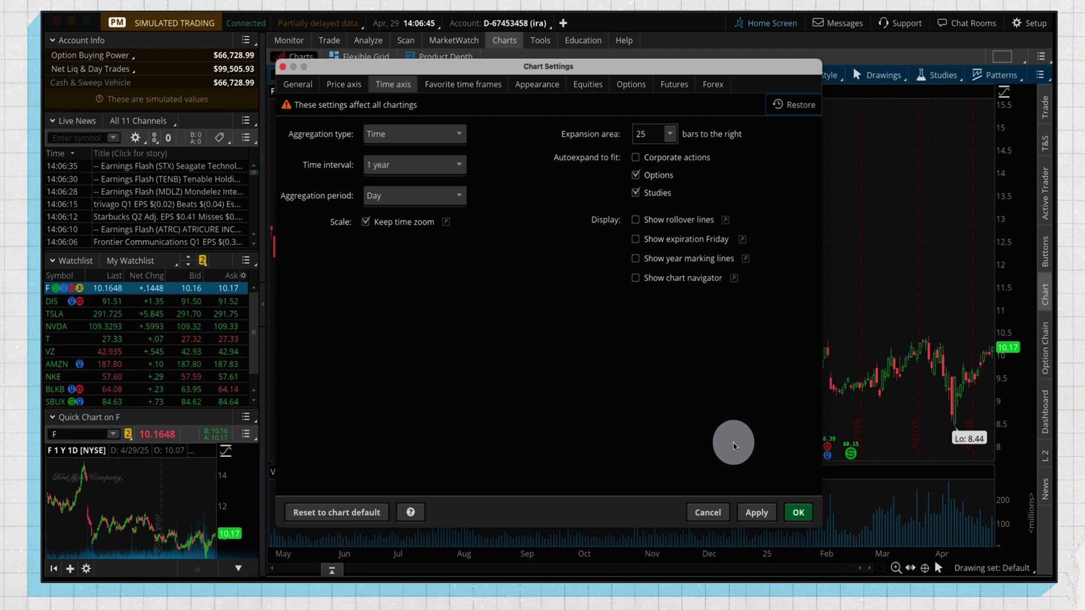
pyautogui.click(750, 514)
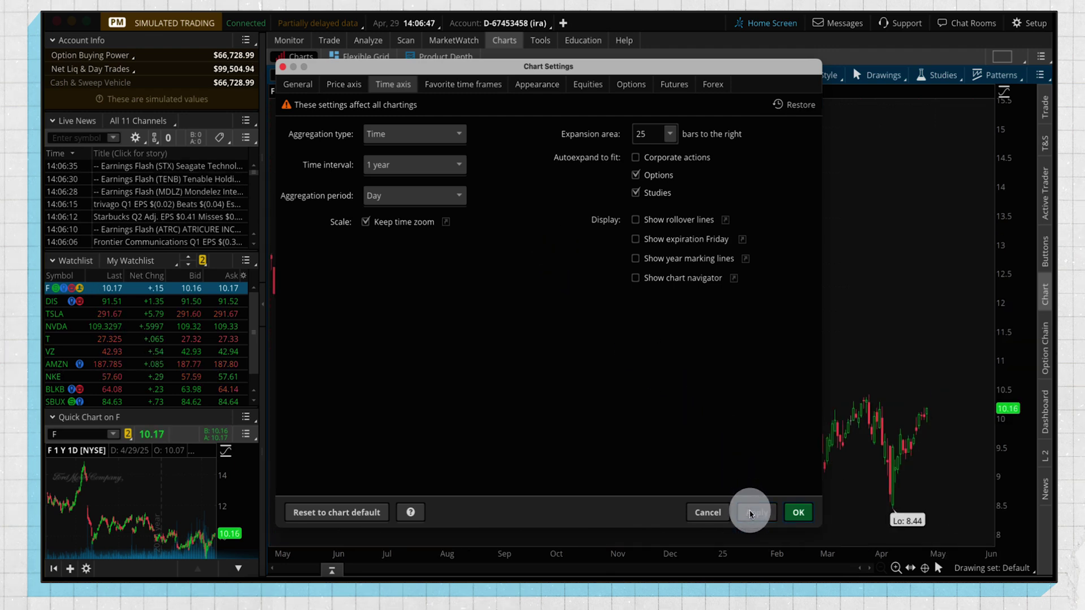
pyautogui.click(798, 513)
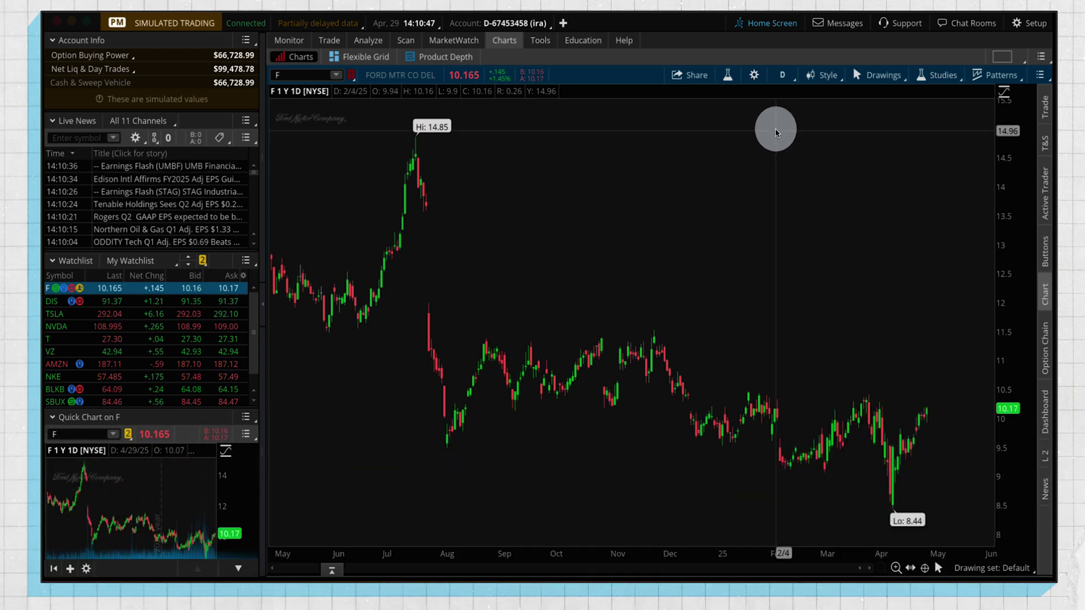
# Set My Tools to show On each chart in the General settings and apply
pyautogui.click(753, 75)
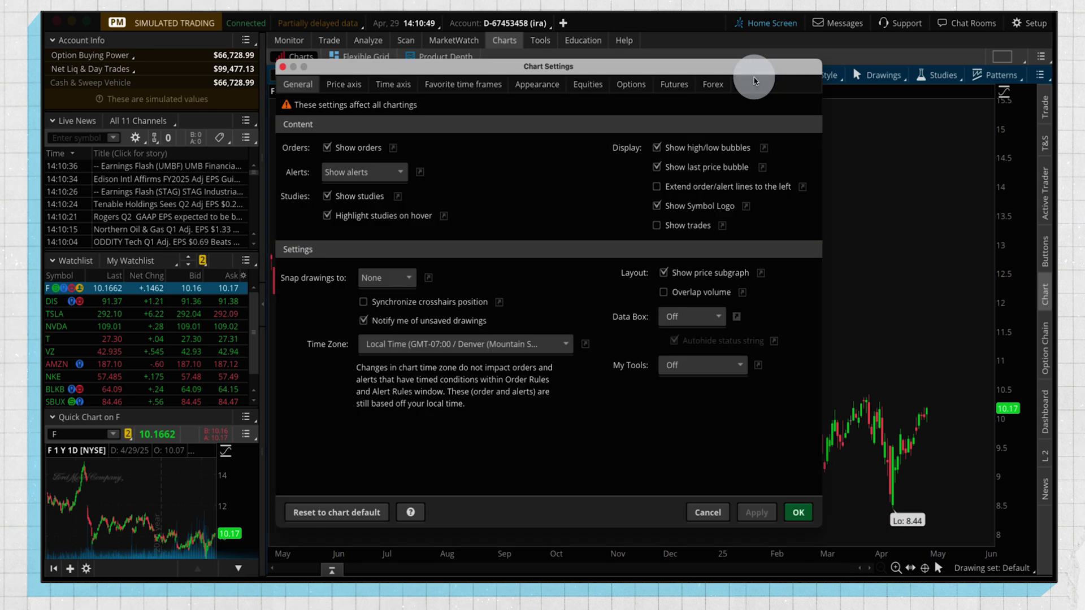
pyautogui.click(696, 367)
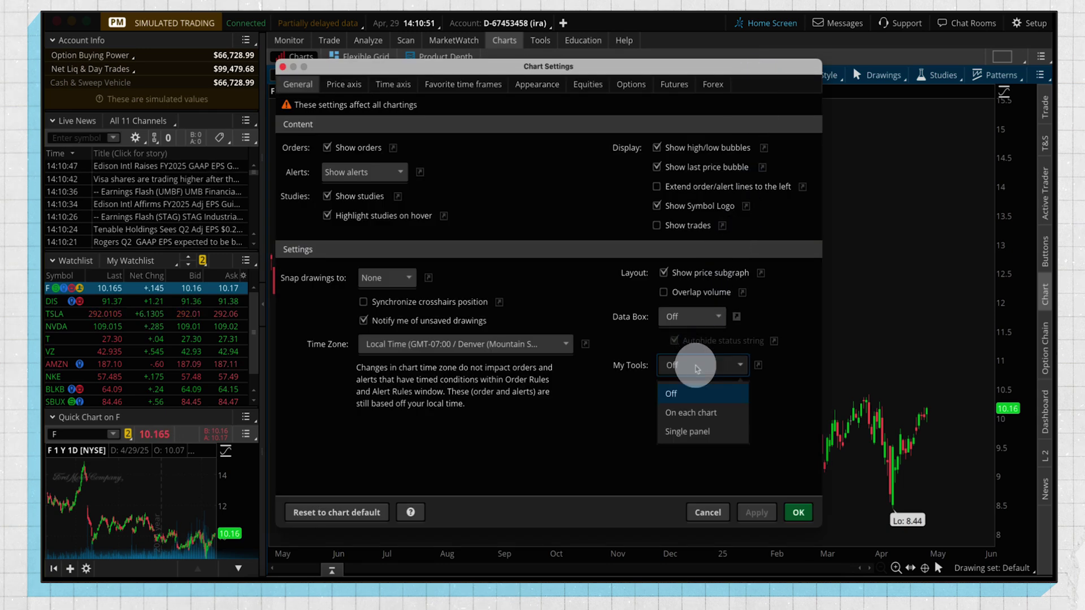
pyautogui.click(713, 416)
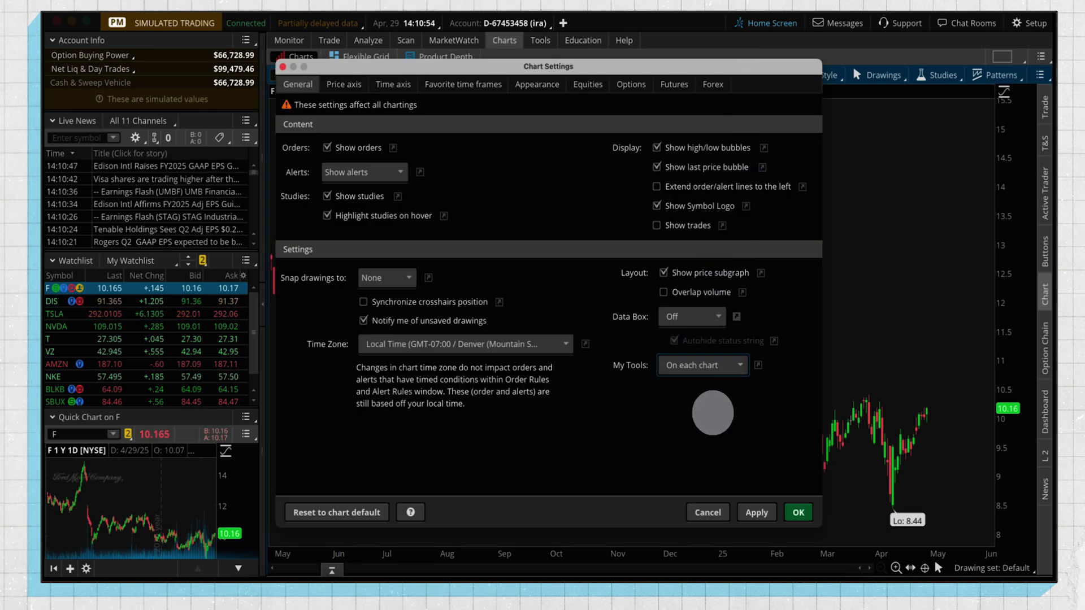
pyautogui.click(752, 514)
pyautogui.click(797, 512)
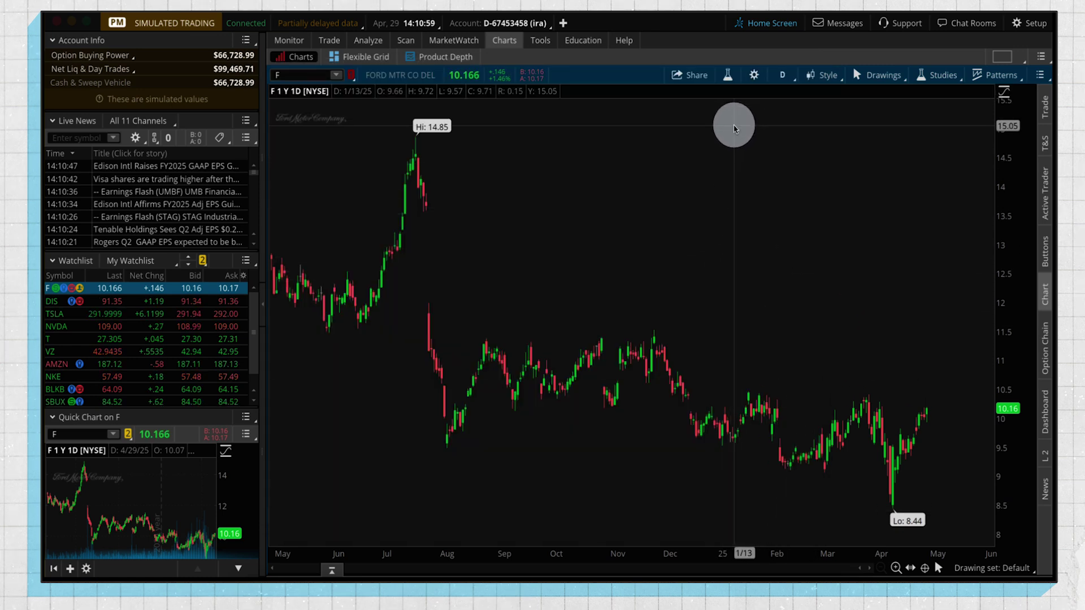
pyautogui.moveTo(628, 87)
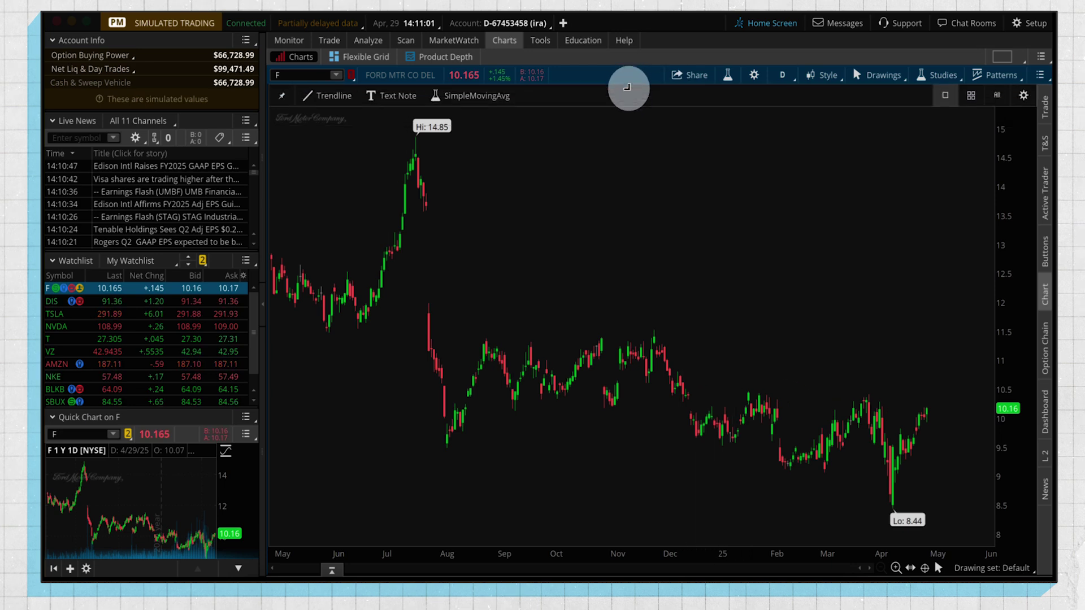
# Pin My Tools, open its editor, and change the Trendline shortcut to Price Level
pyautogui.click(282, 95)
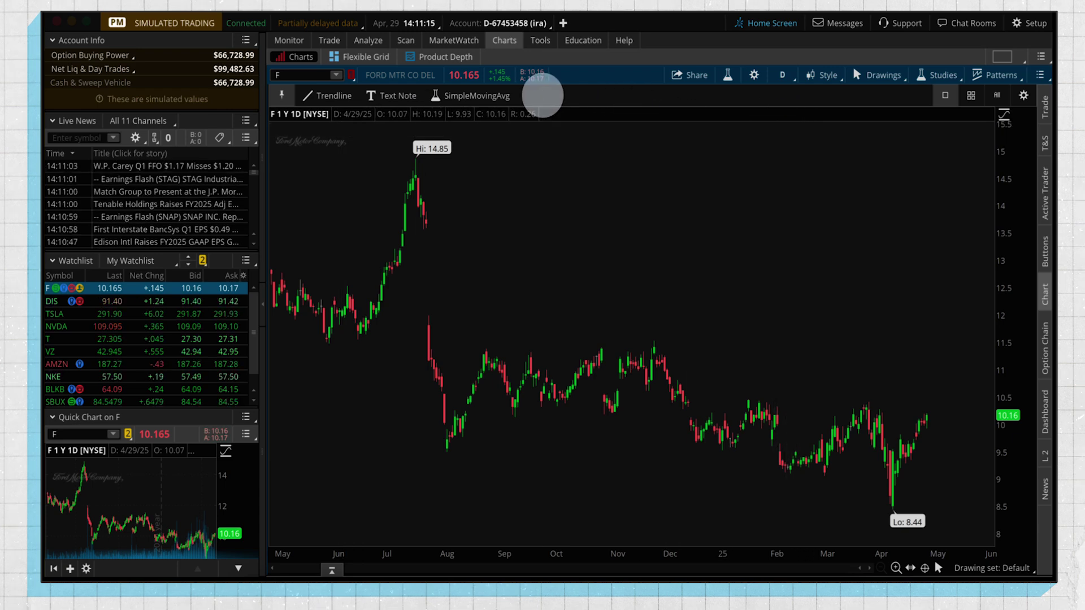
pyautogui.click(1024, 97)
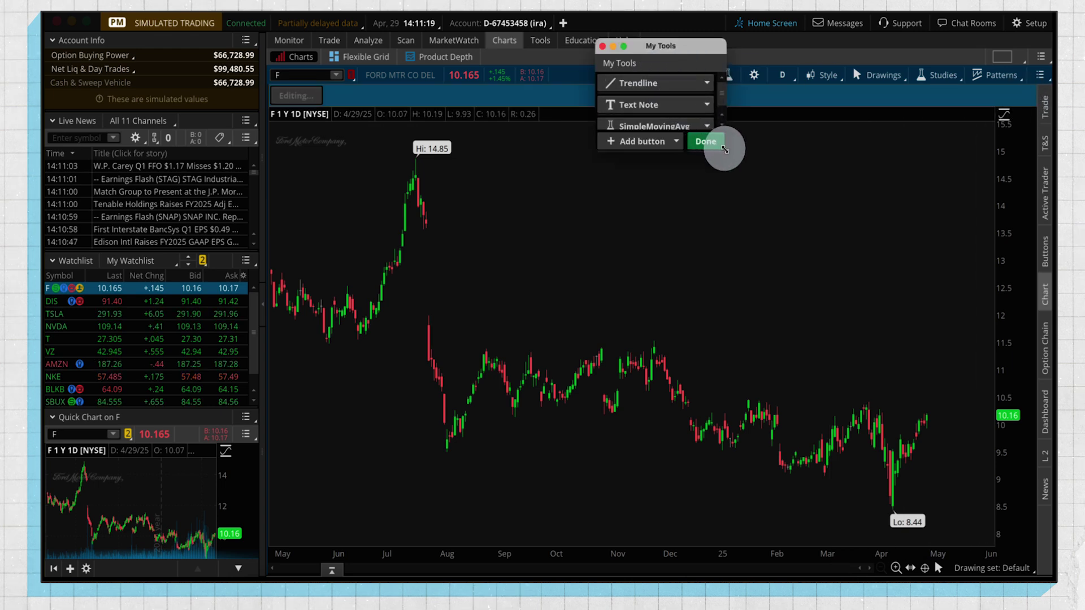
pyautogui.moveTo(725, 152); pyautogui.dragTo(756, 195)
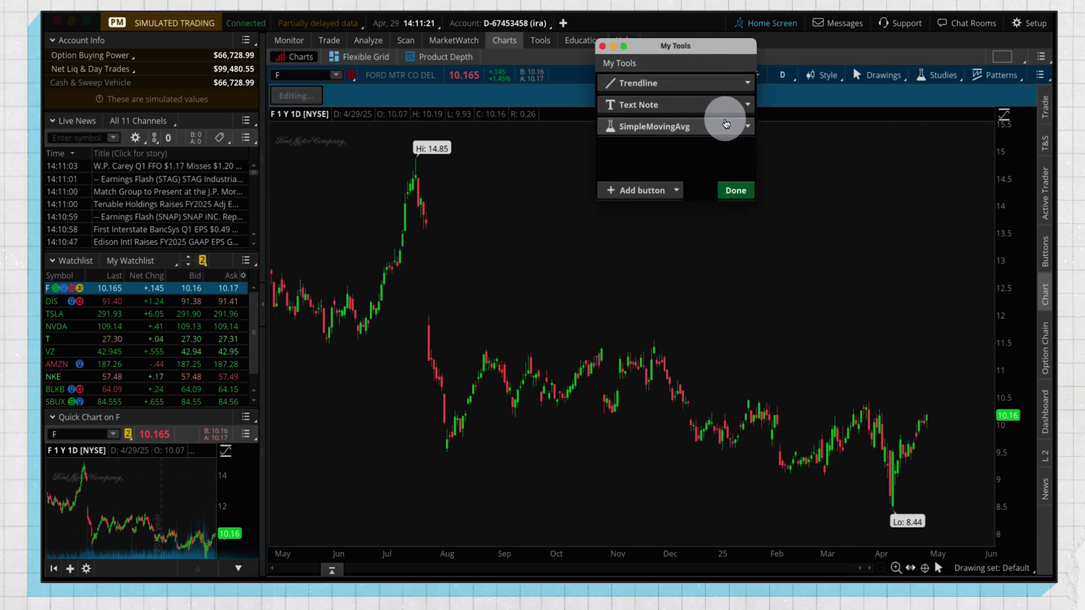
pyautogui.click(747, 87)
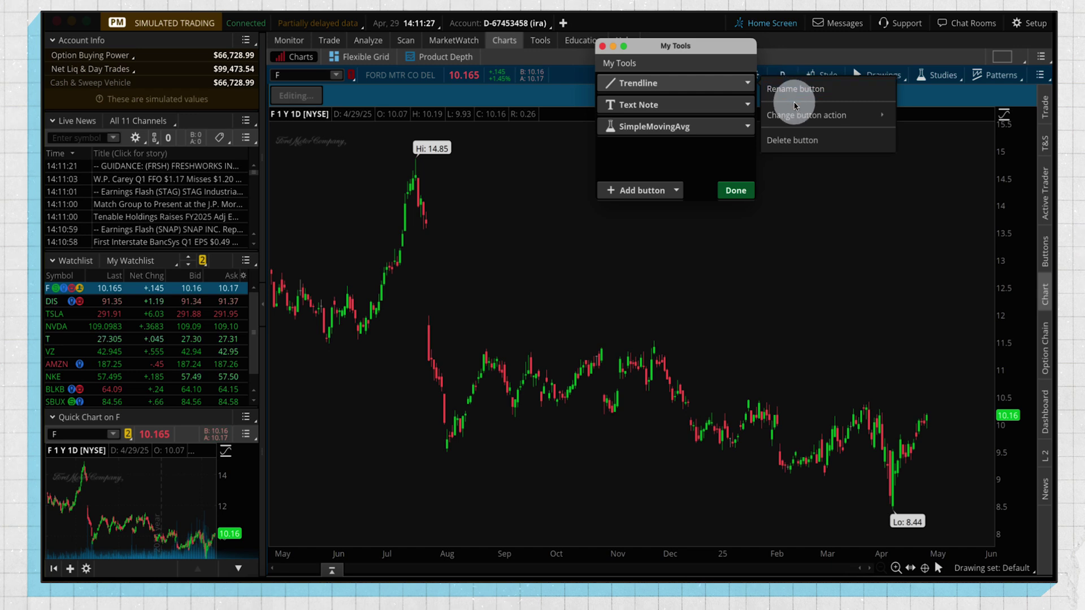
pyautogui.moveTo(820, 115)
pyautogui.moveTo(913, 118)
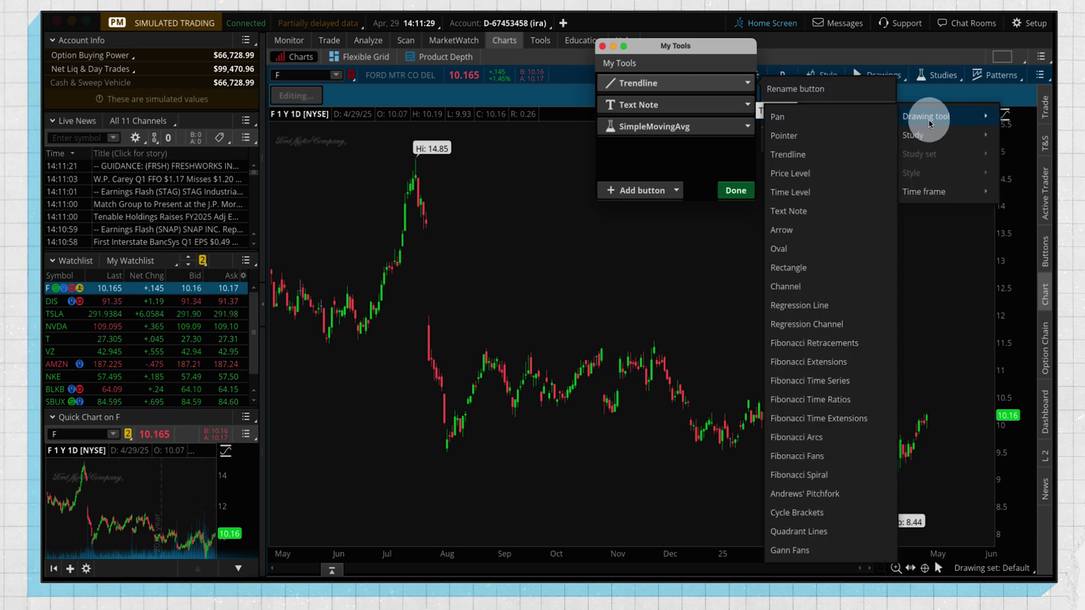
pyautogui.click(836, 181)
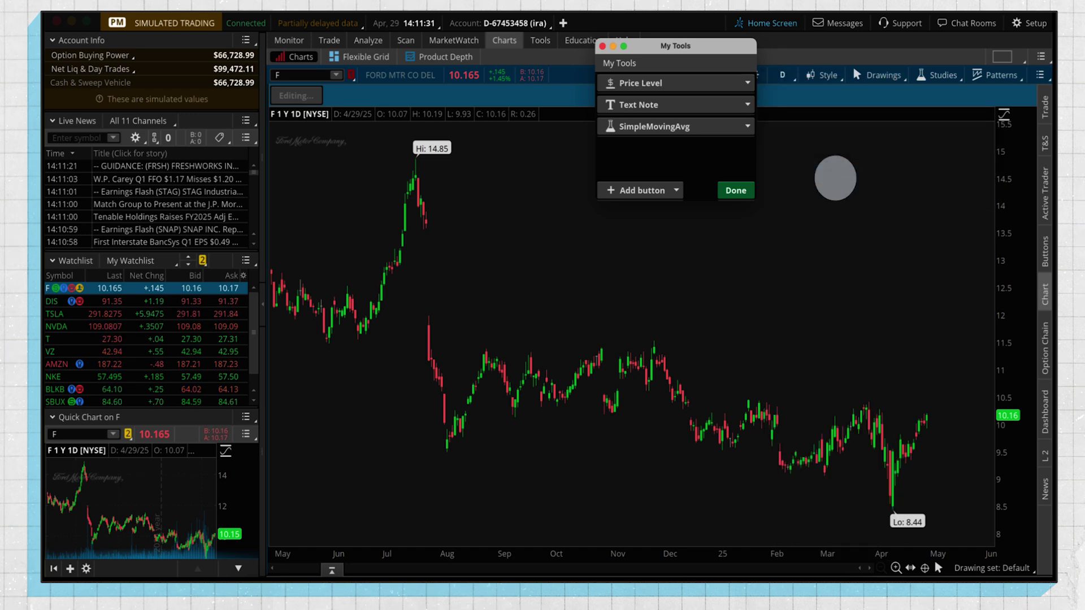
# Replace the Text Note shortcut with the DailyHighLow daily study
pyautogui.click(736, 110)
pyautogui.moveTo(809, 137)
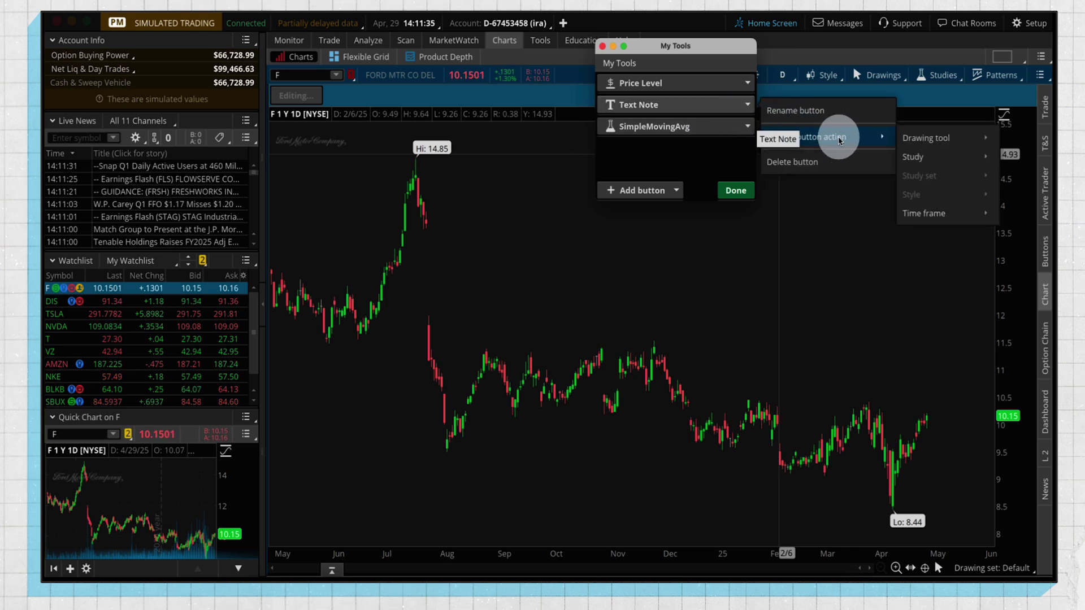
pyautogui.moveTo(916, 158)
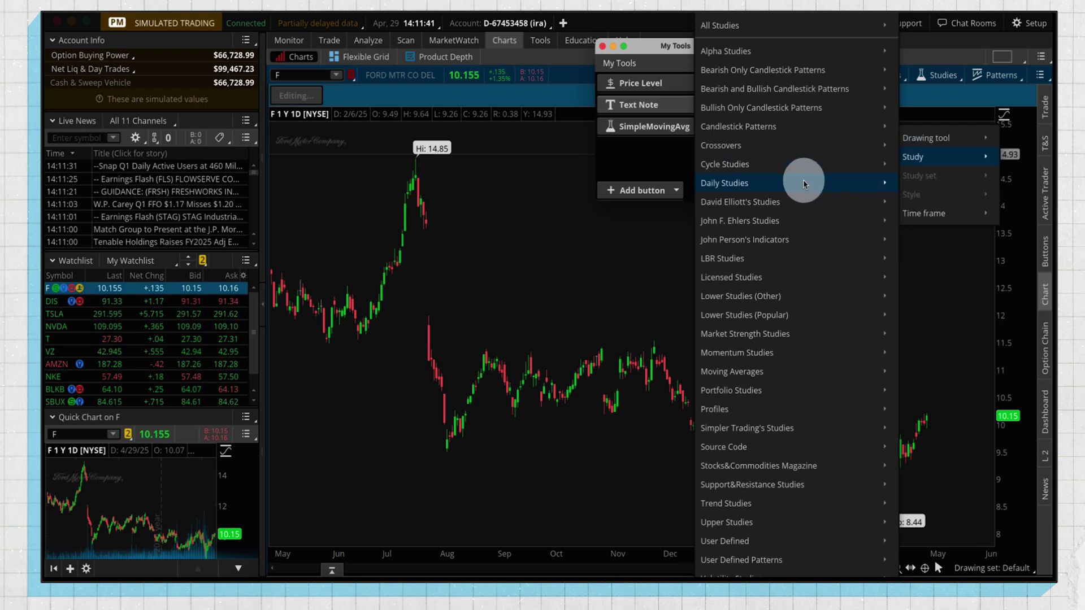
pyautogui.moveTo(805, 183)
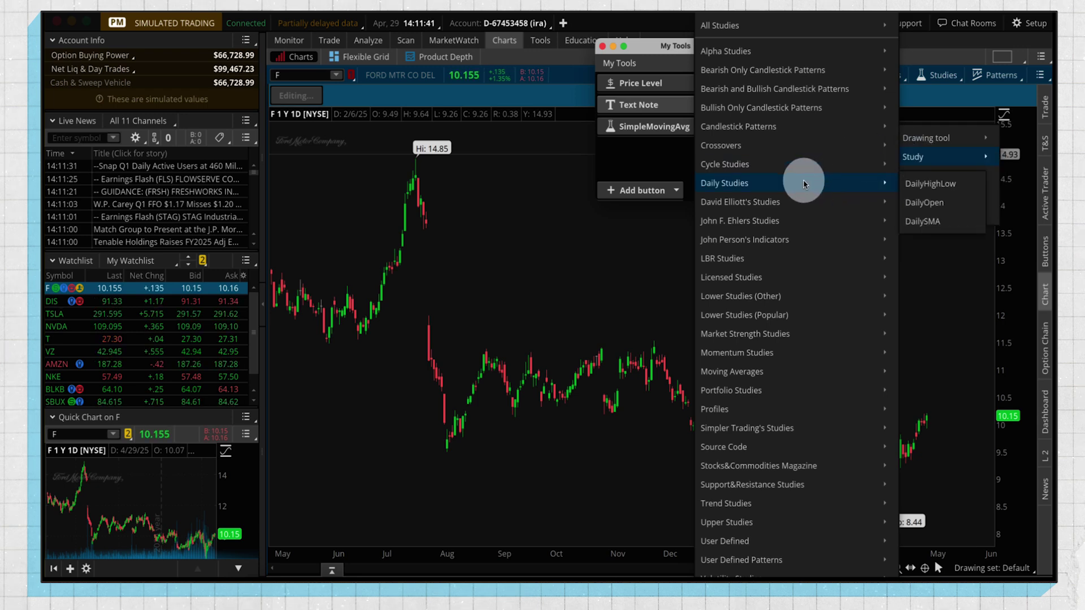
pyautogui.click(912, 185)
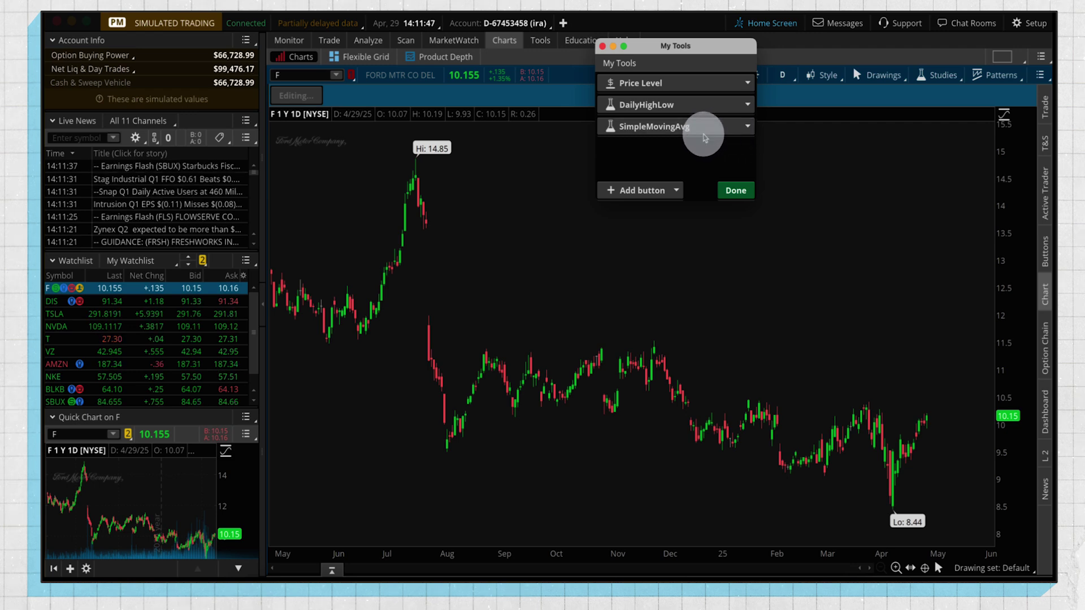
# Add a 5 D : 5m time frame button and finish editing My Tools
pyautogui.click(654, 194)
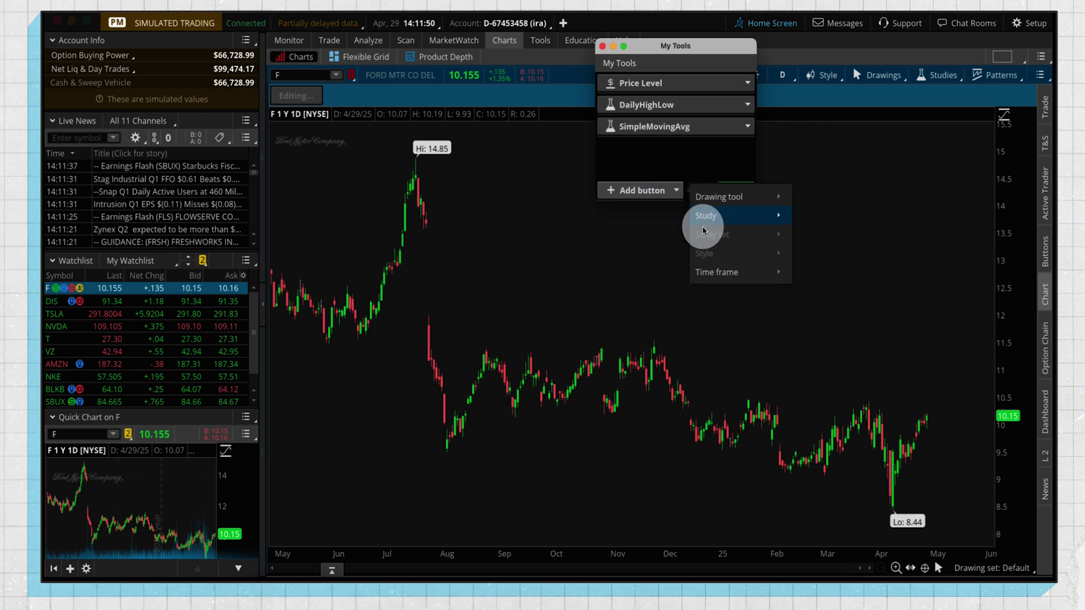
pyautogui.moveTo(703, 218)
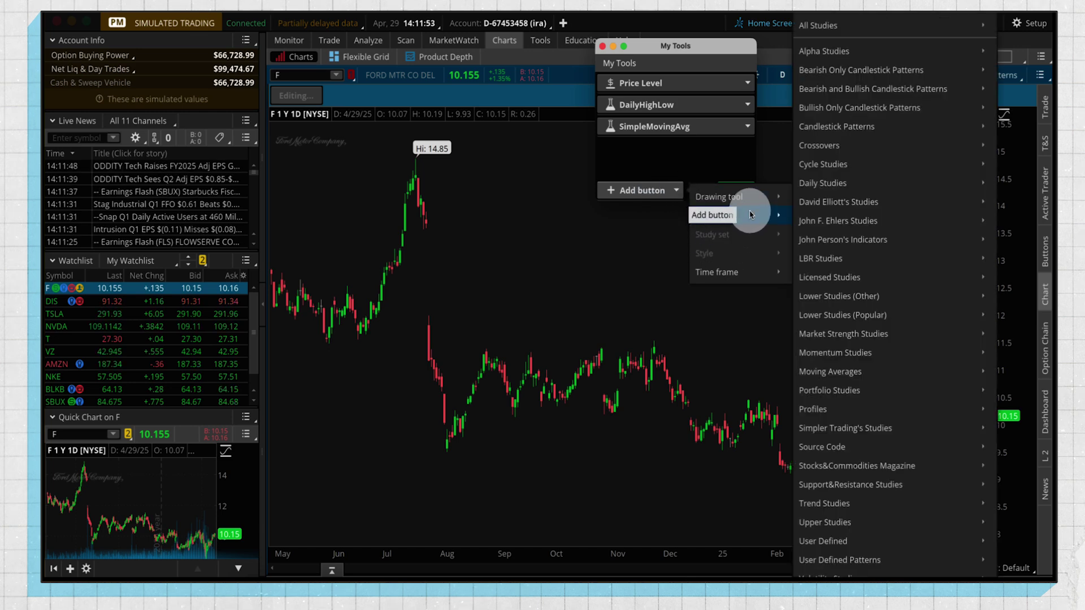
pyautogui.moveTo(748, 273)
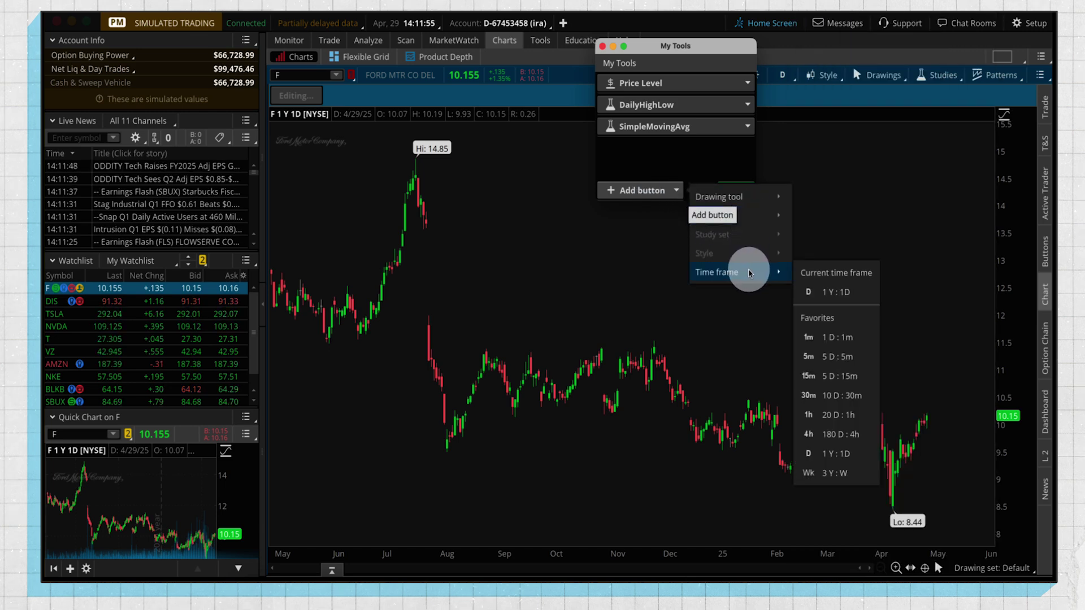
pyautogui.click(833, 357)
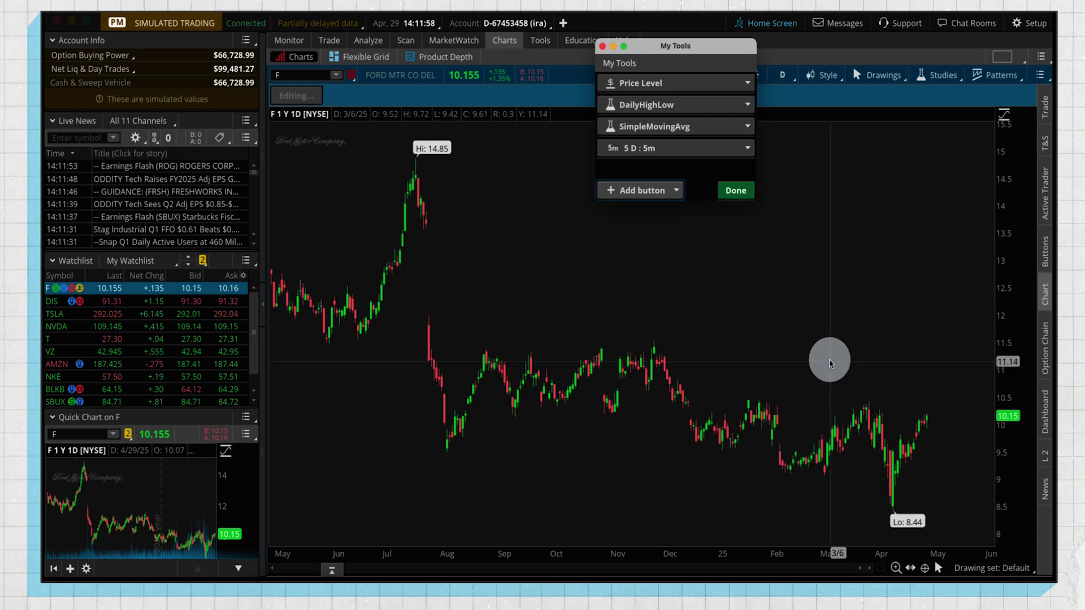
pyautogui.click(737, 191)
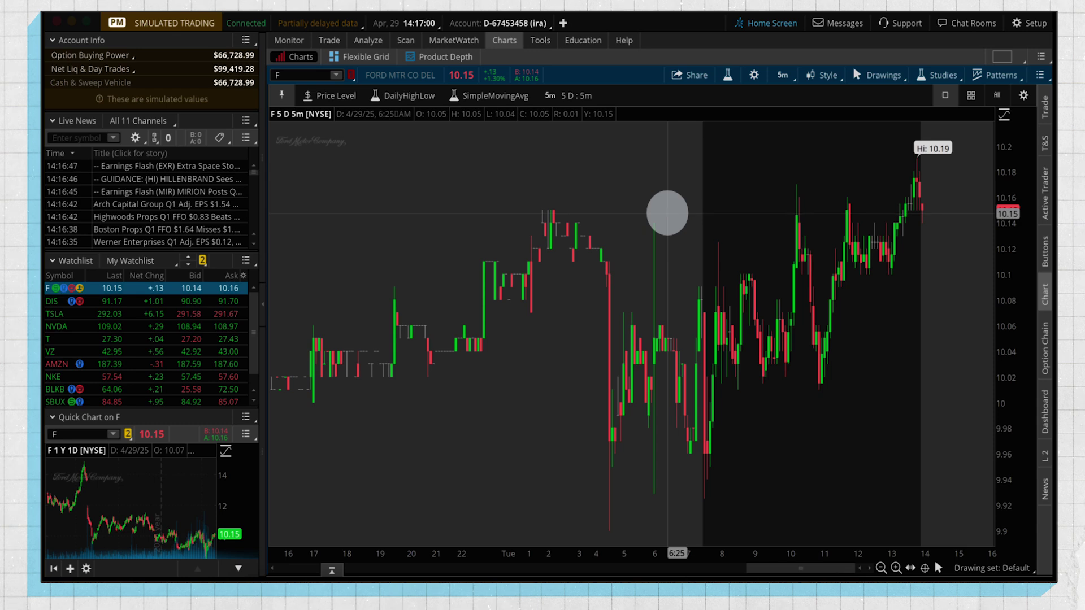
# Drag across a morning stretch of the 5-day, 5-minute Ford chart to zoom
pyautogui.moveTo(668, 215); pyautogui.dragTo(851, 225)
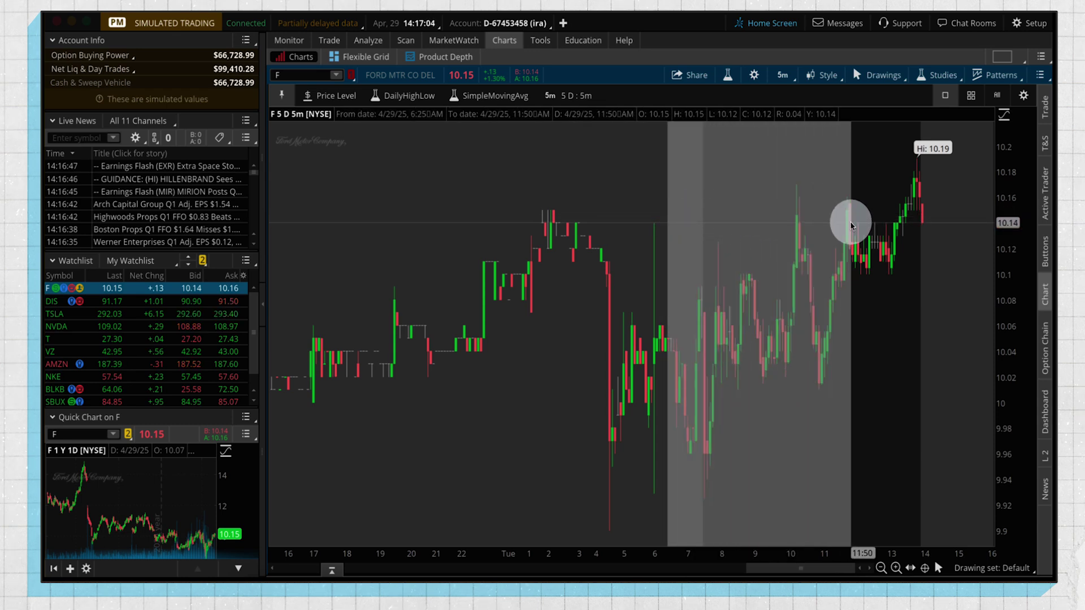
# Zoom into the span ending around 12:20, then zoom back out to include the previous day
pyautogui.moveTo(851, 224); pyautogui.dragTo(855, 226)
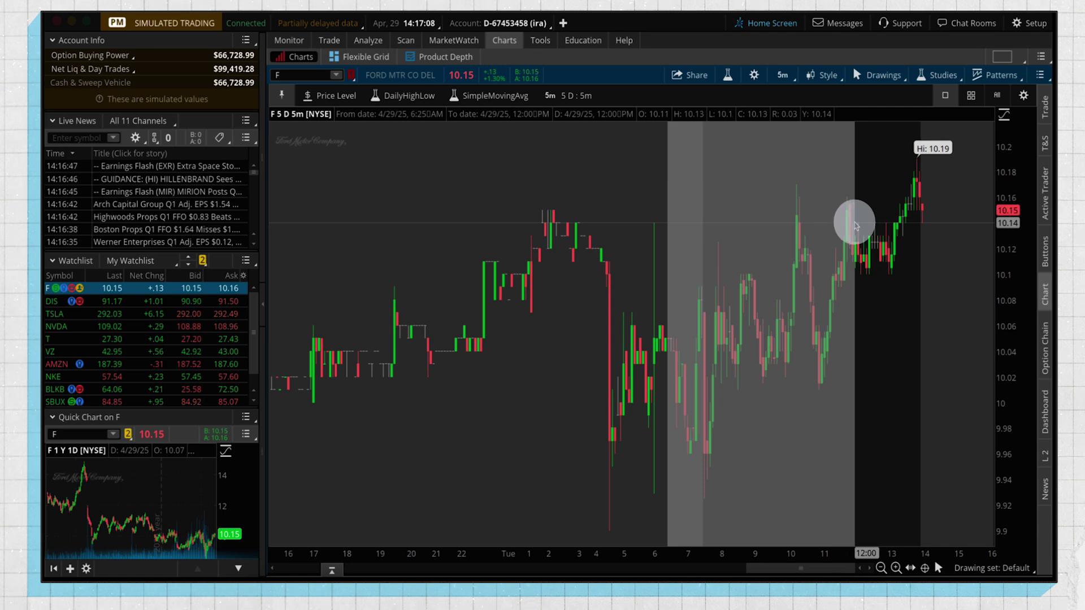
pyautogui.moveTo(855, 226)
pyautogui.mouseDown()
pyautogui.moveTo(833, 220)
pyautogui.moveTo(899, 228)
pyautogui.moveTo(868, 229)
pyautogui.moveTo(889, 229)
pyautogui.mouseUp()
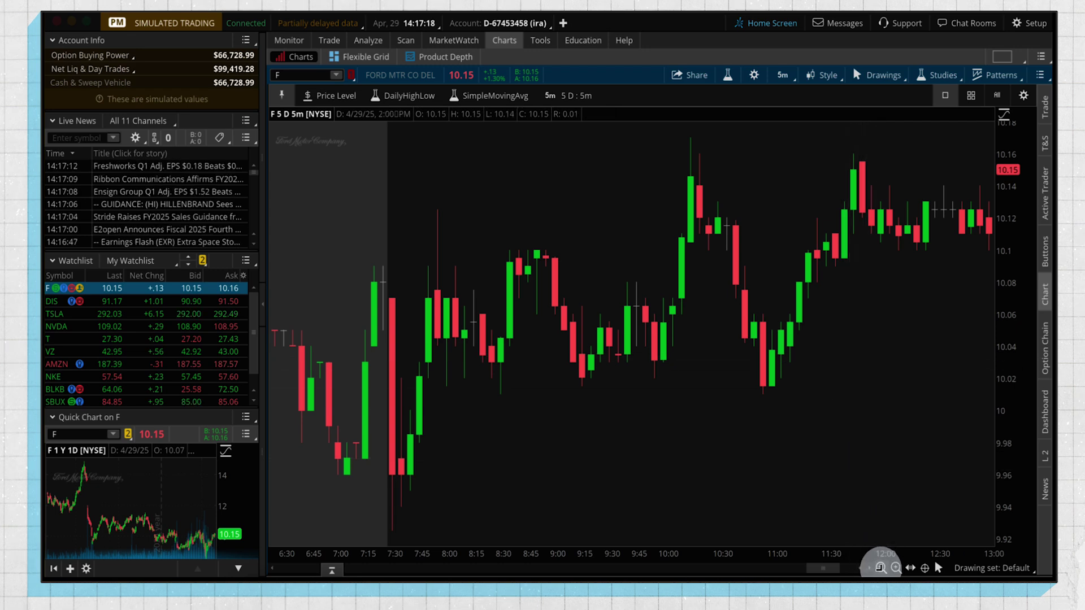
pyautogui.click(880, 568)
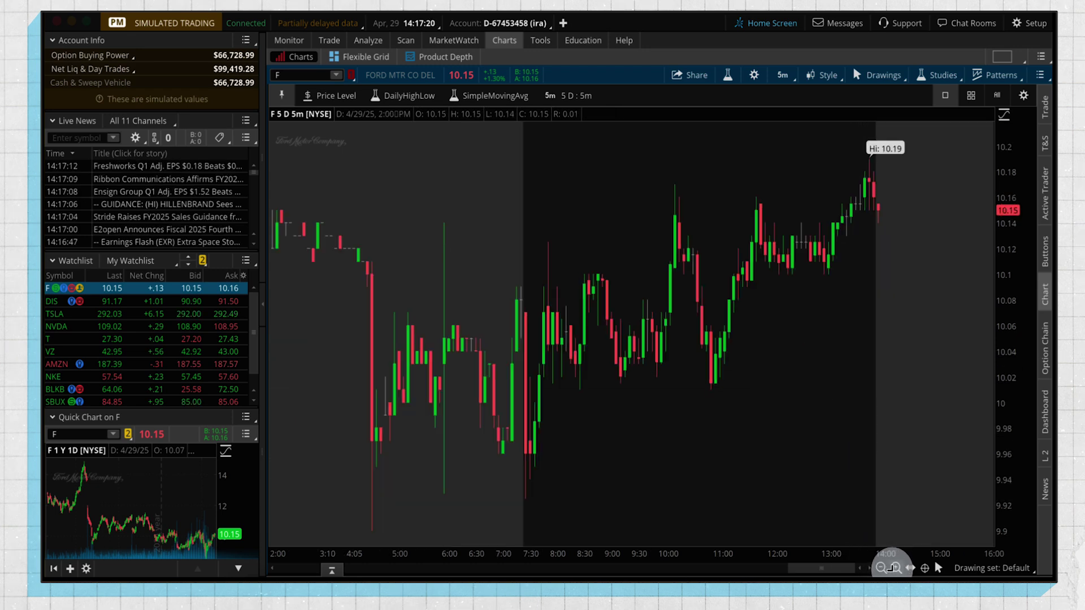
pyautogui.click(881, 569)
pyautogui.click(881, 568)
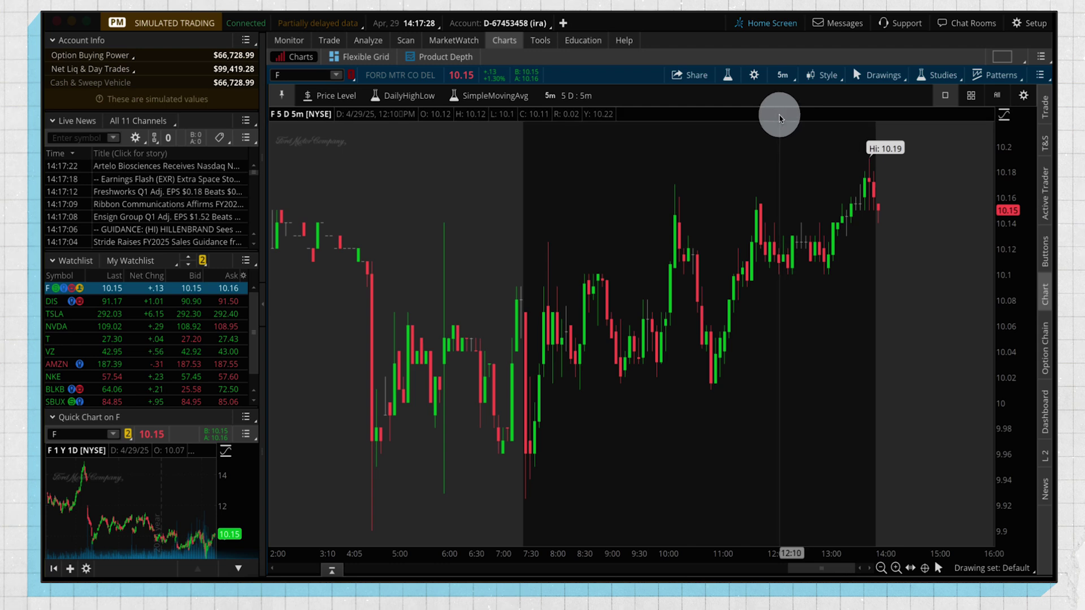
# Check Keep time zoom on the Time axis tab of Chart Settings
pyautogui.click(756, 77)
pyautogui.click(393, 84)
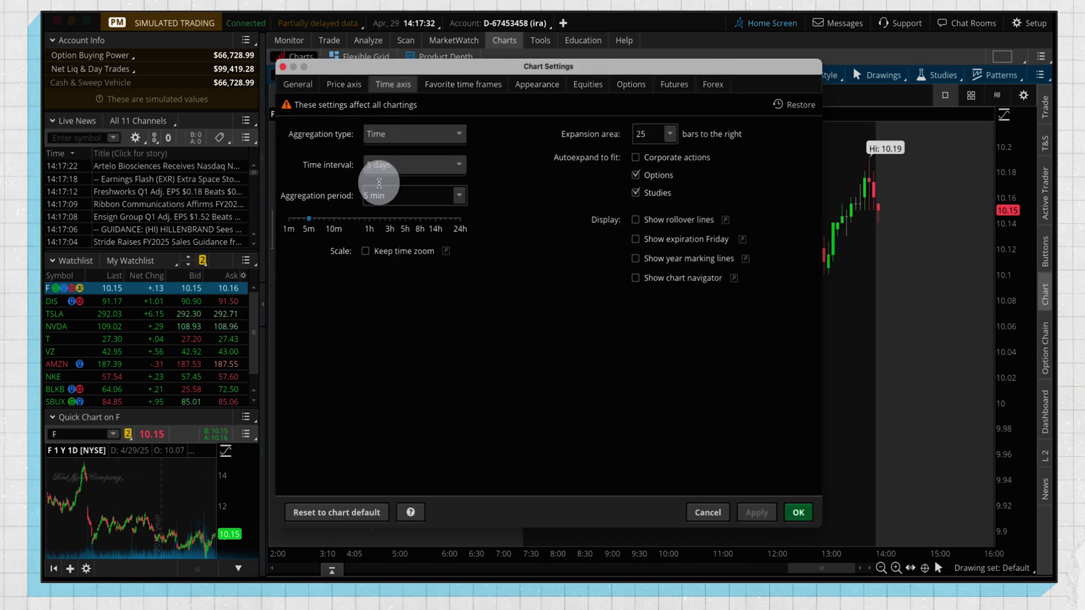
pyautogui.click(367, 249)
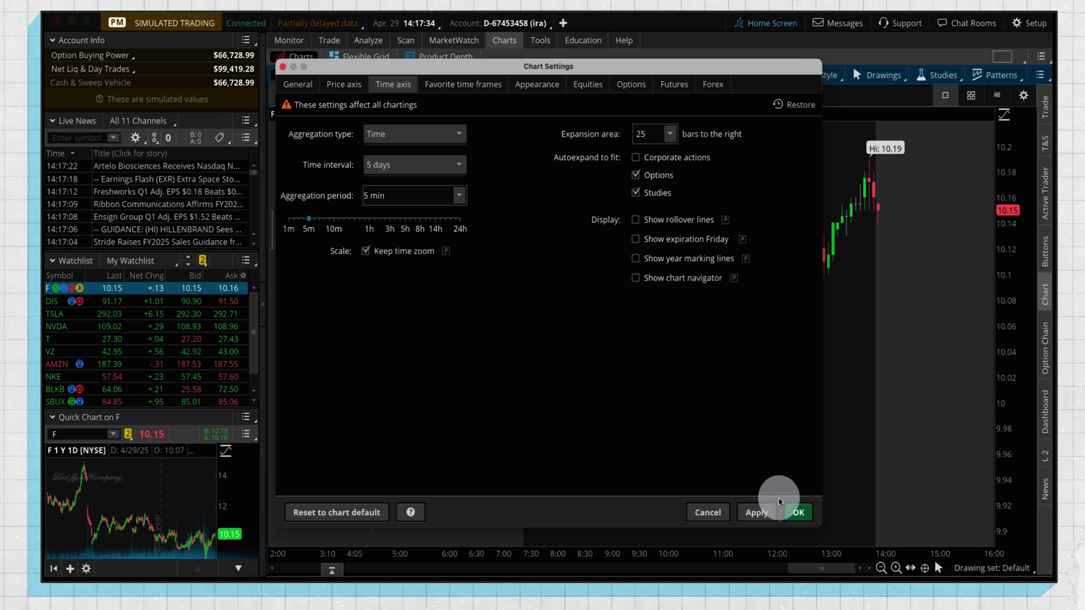
# Confirm the settings and load the DIS chart
pyautogui.click(798, 513)
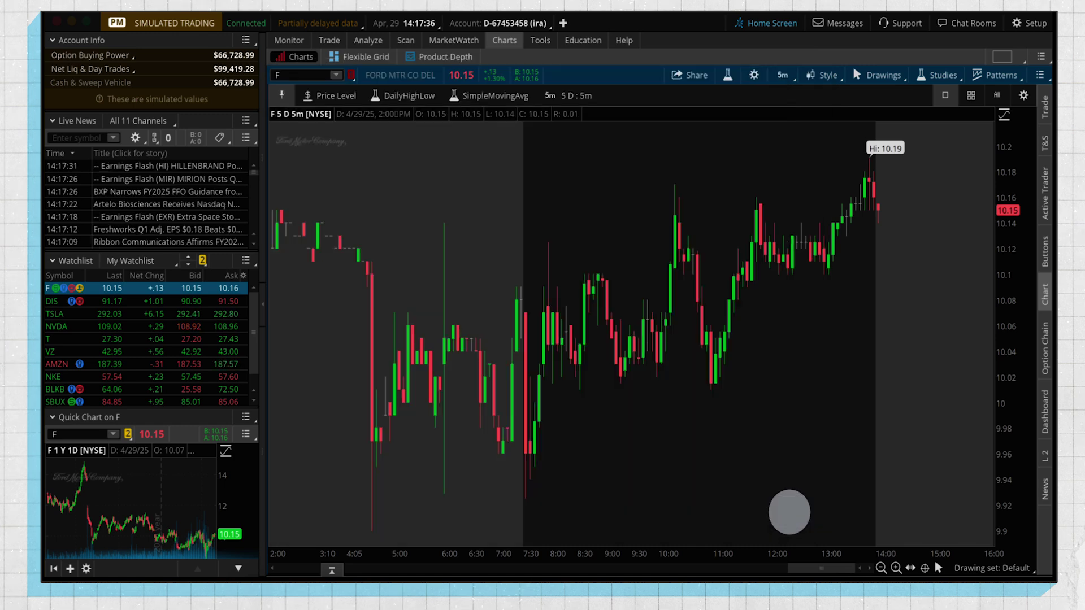
pyautogui.click(313, 78)
pyautogui.write('DIS')
pyautogui.press('Return')
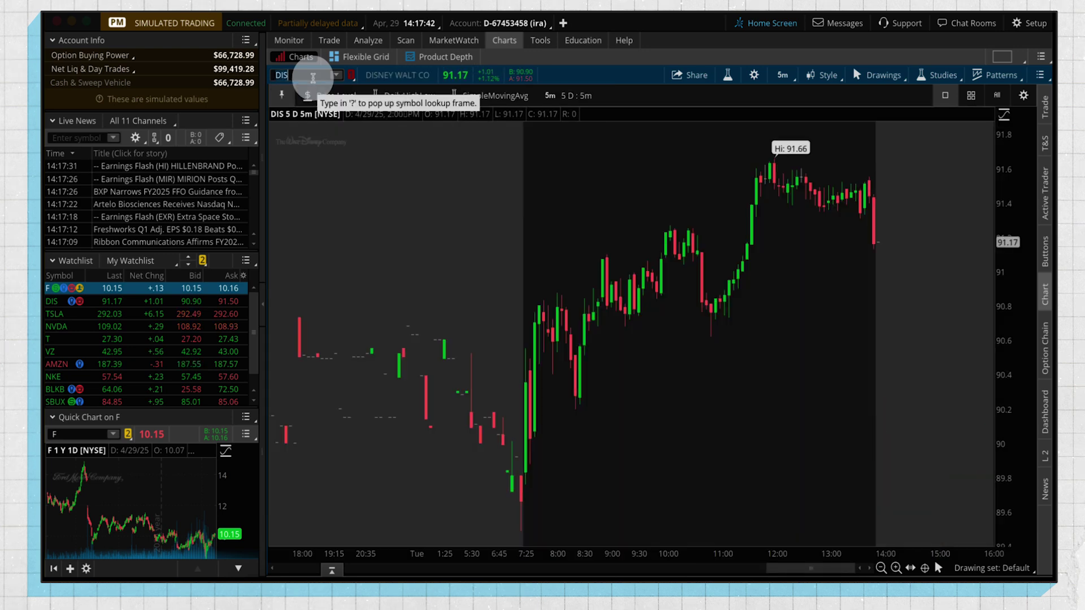
# Uncheck Keep time zoom in the Time axis settings and confirm
pyautogui.click(754, 76)
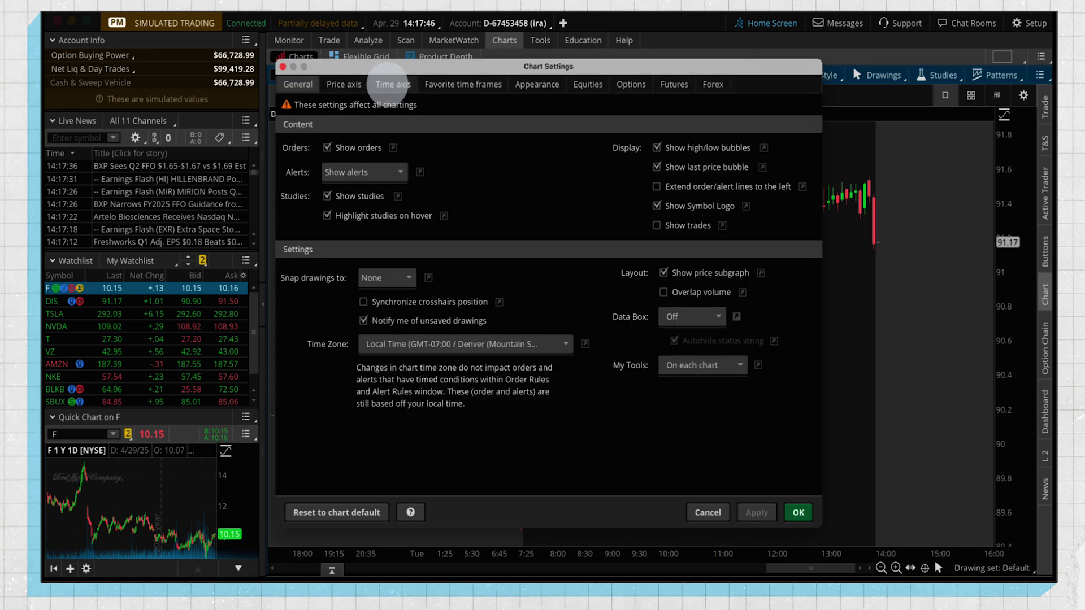
pyautogui.click(393, 83)
pyautogui.click(385, 250)
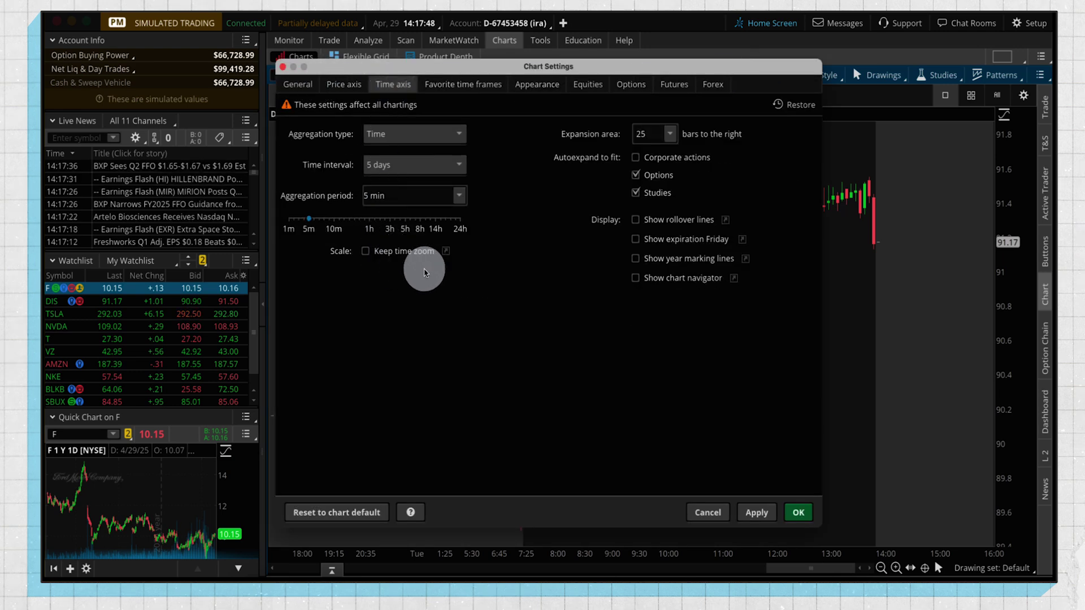
pyautogui.click(798, 513)
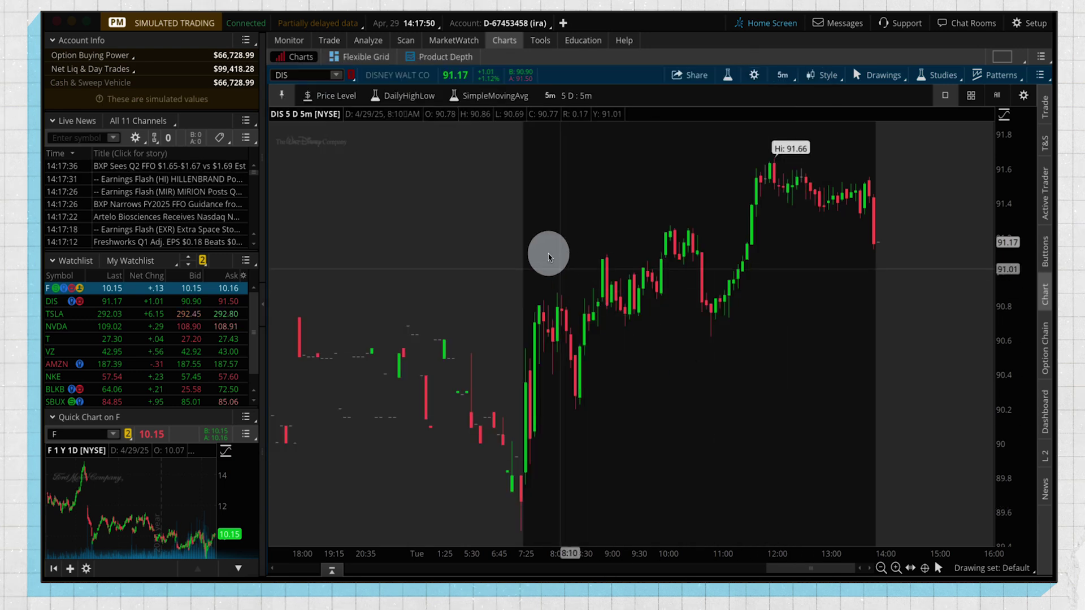
pyautogui.click(326, 77)
# Load the F chart, zoom into a Sunday-to-Monday span, then scroll back to the full 5-day view
pyautogui.write('F')
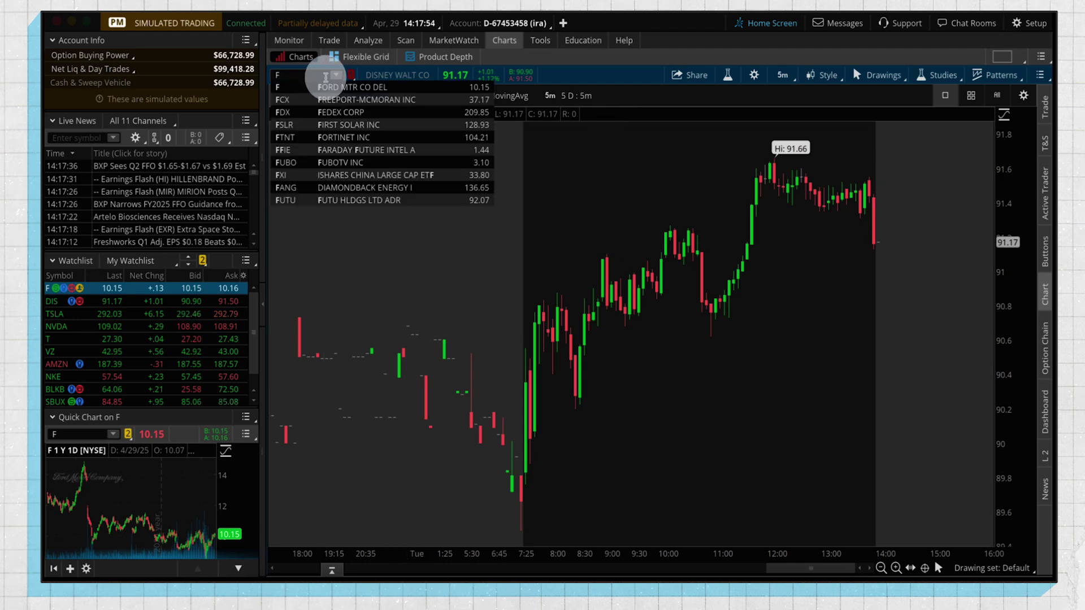
pyautogui.press('Return')
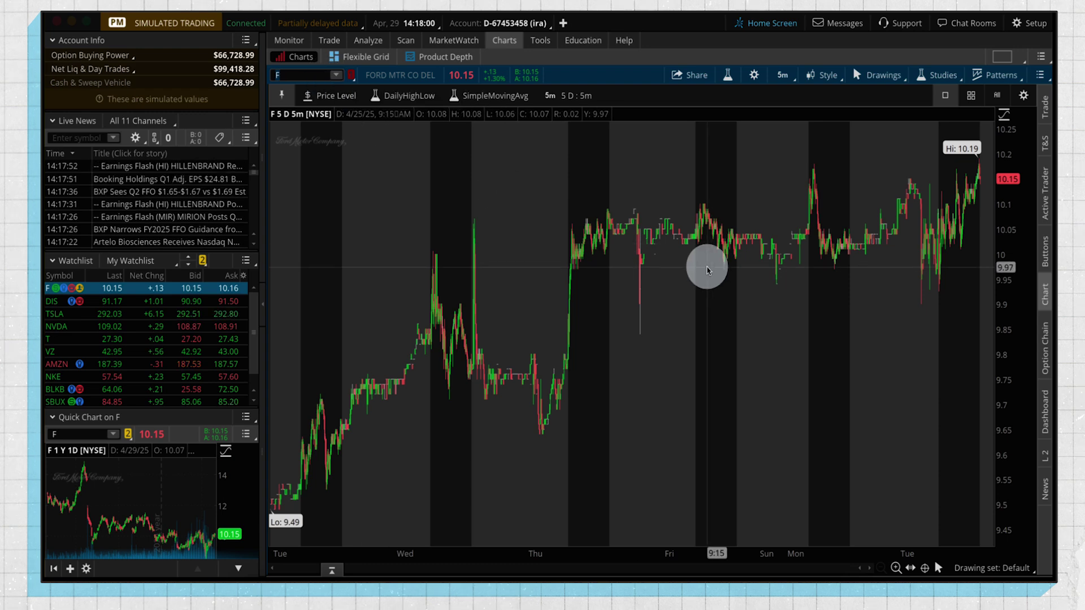
pyautogui.moveTo(763, 303); pyautogui.dragTo(877, 311)
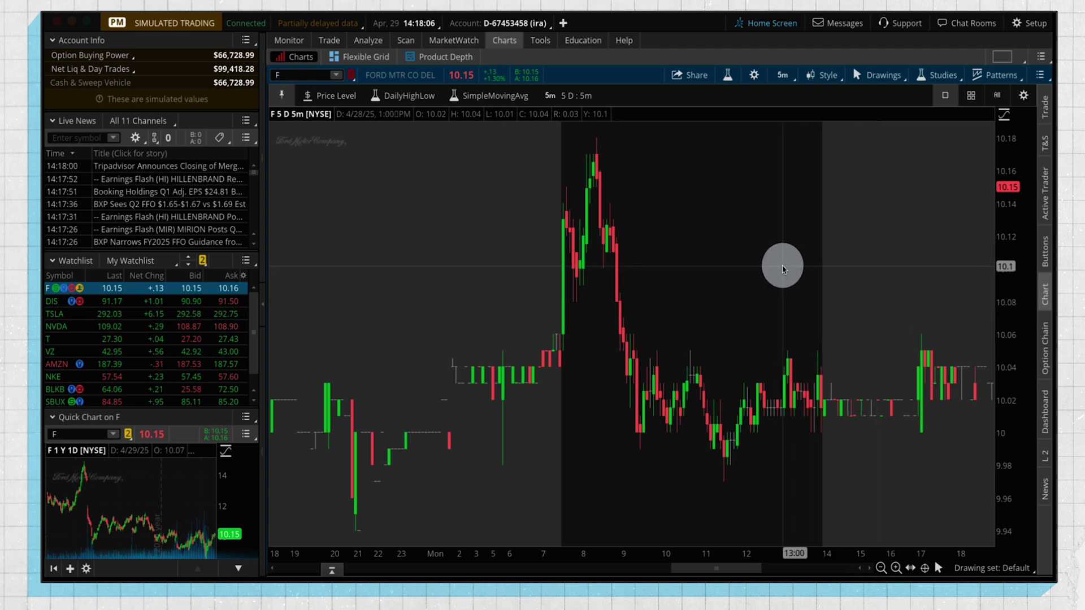
pyautogui.scroll(-5, 785, 270)
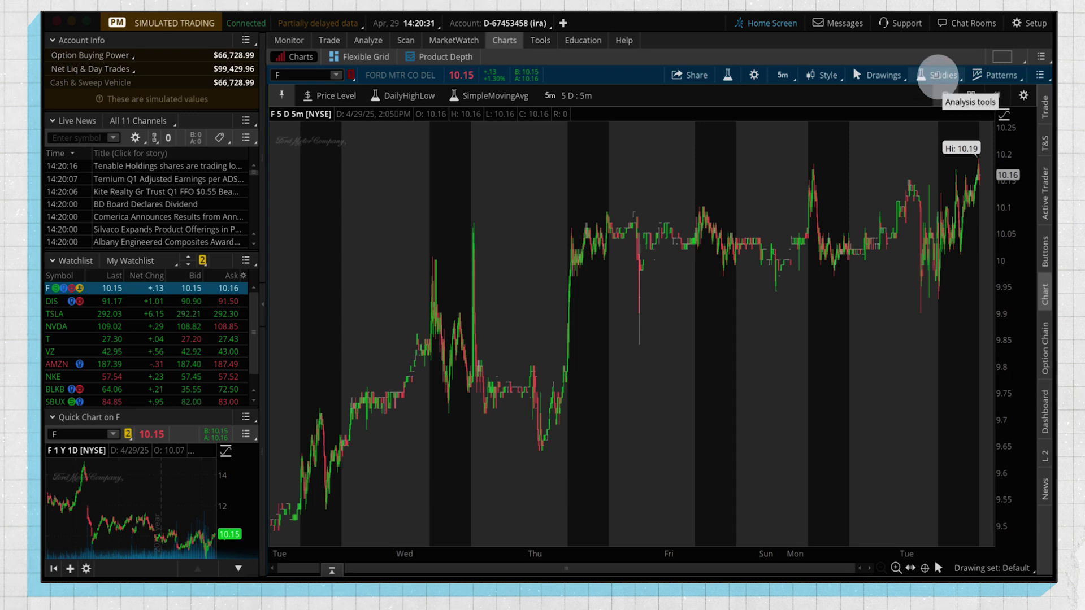
pyautogui.click(936, 75)
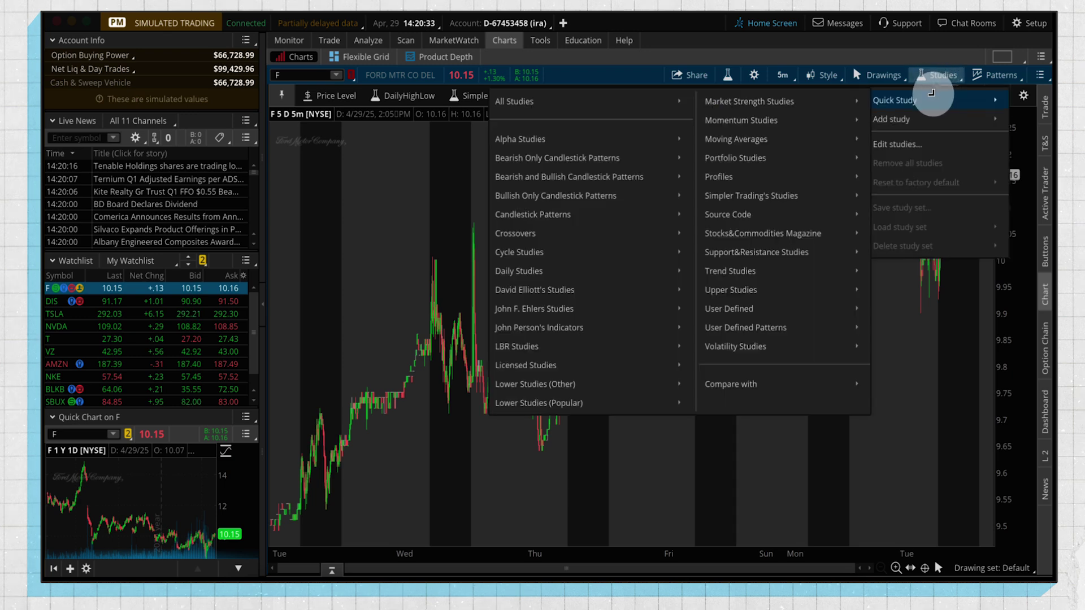
# Open the Edit Studies and Strategies dialog for the Ford chart
pyautogui.moveTo(925, 111)
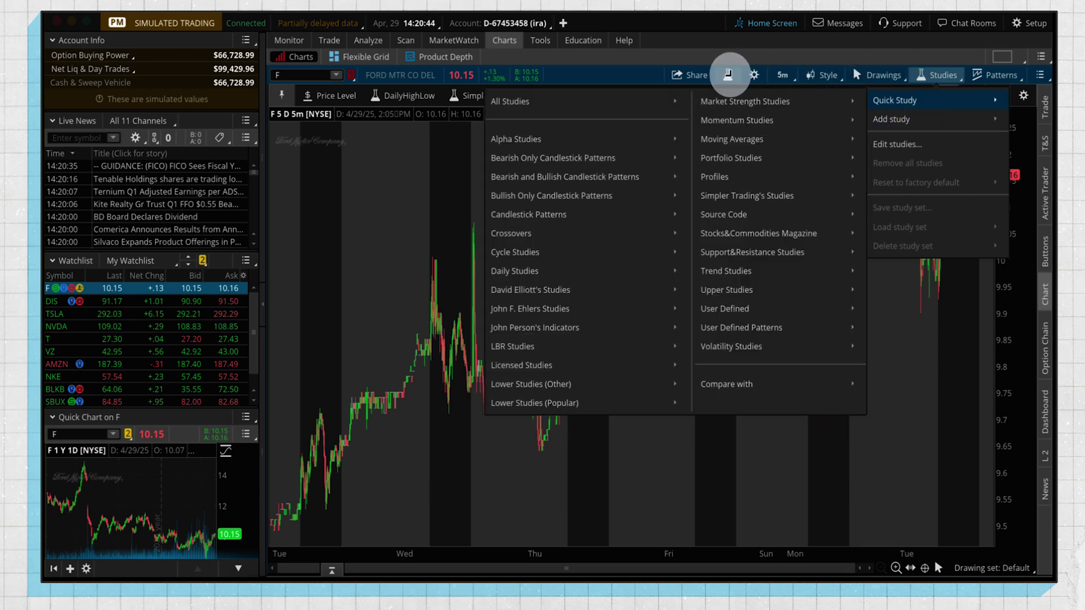
pyautogui.click(729, 75)
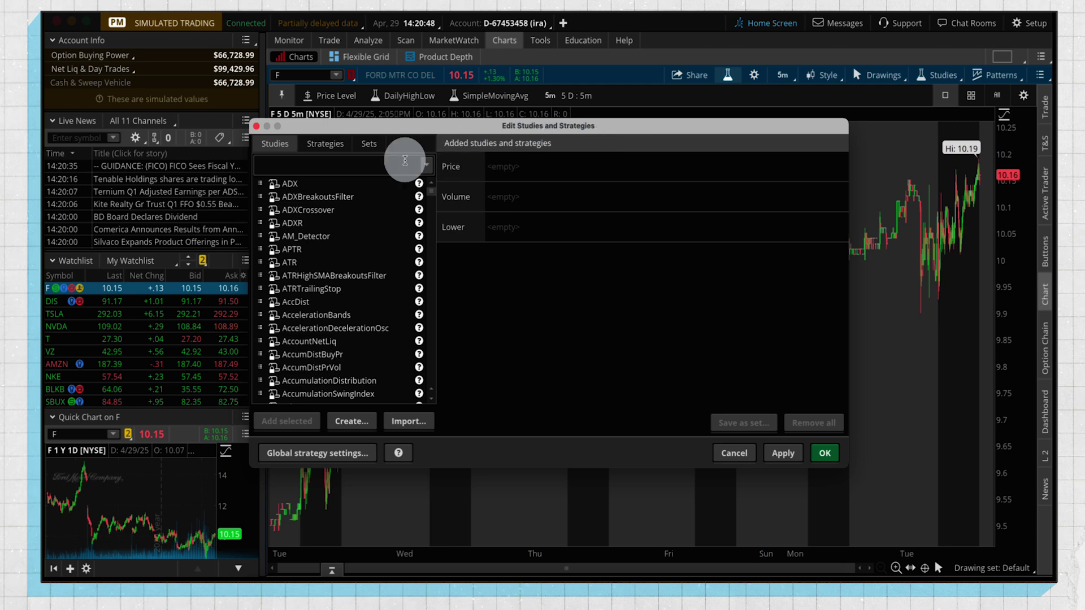
# Search 'simp' and add two SimpleMovingAvg studies to the price chart
pyautogui.moveTo(432, 195)
pyautogui.mouseDown()
pyautogui.moveTo(428, 226)
pyautogui.moveTo(431, 181)
pyautogui.mouseUp()
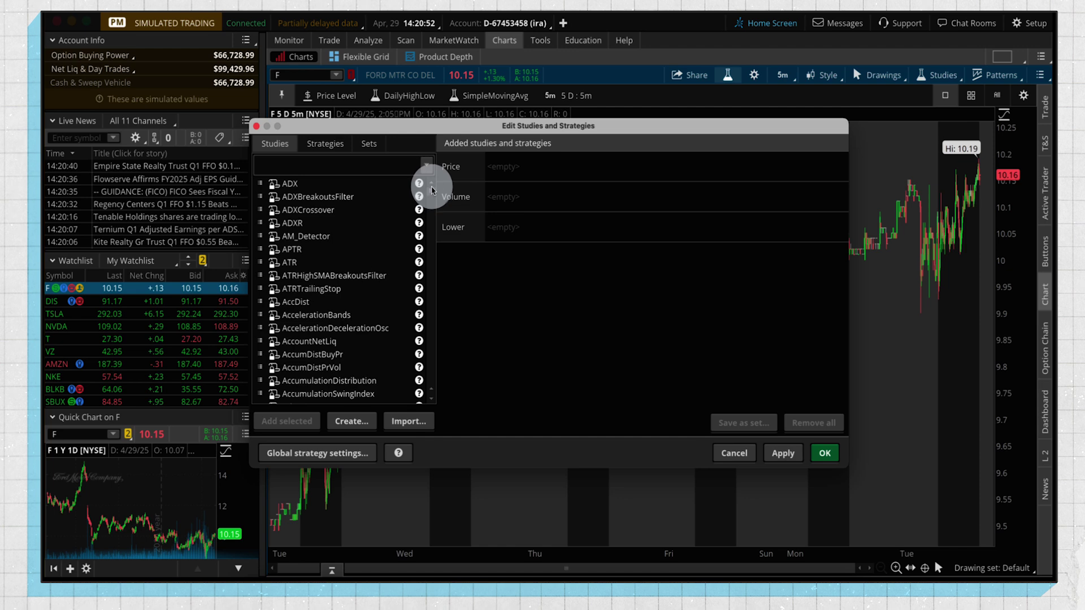
pyautogui.click(379, 169)
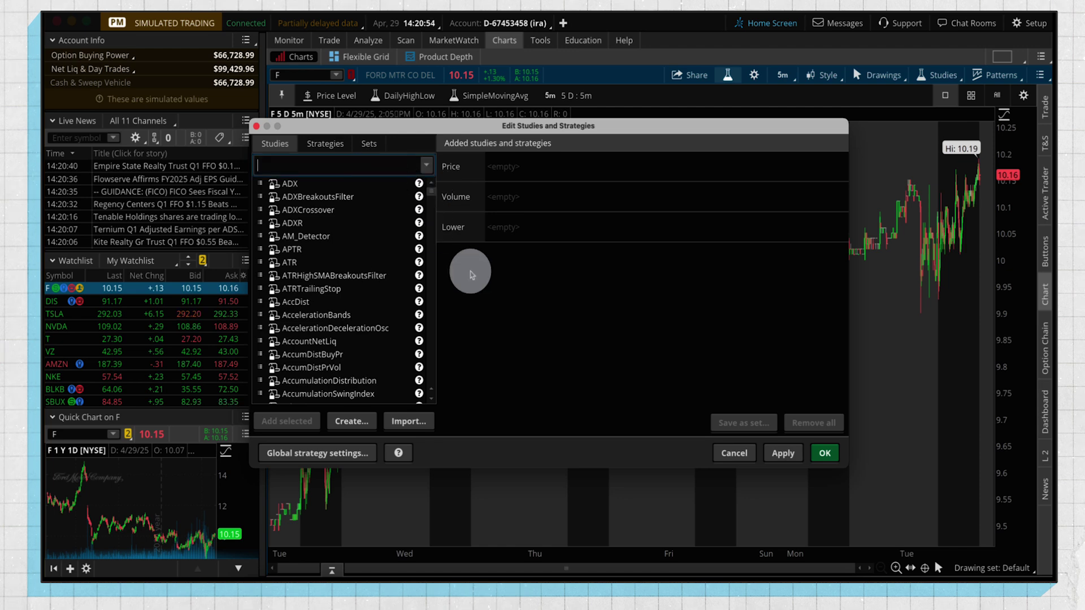
pyautogui.write('simple')
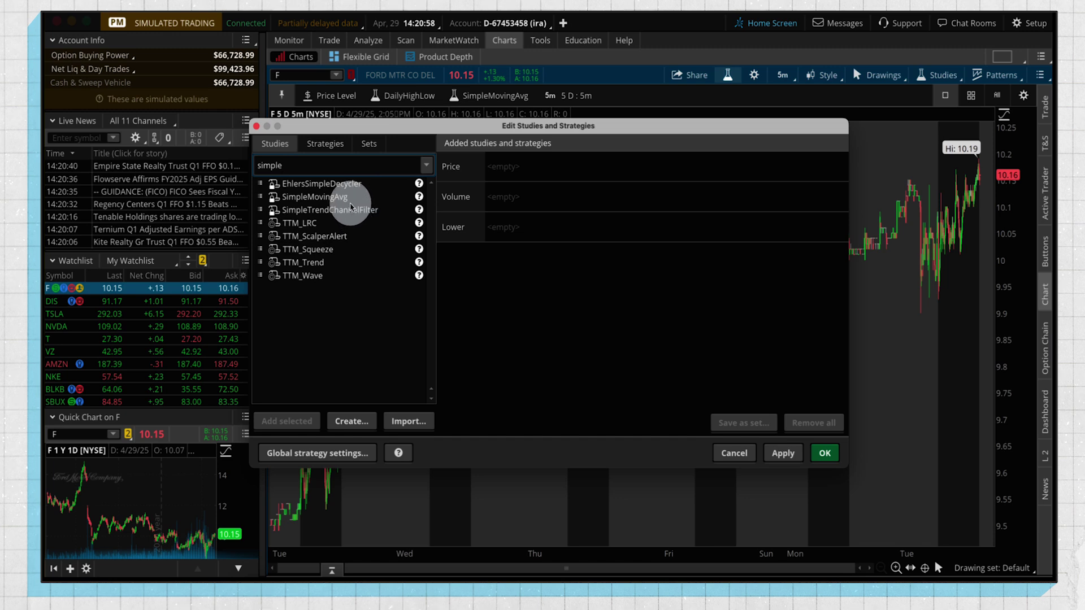
pyautogui.click(346, 210)
pyautogui.click(332, 196)
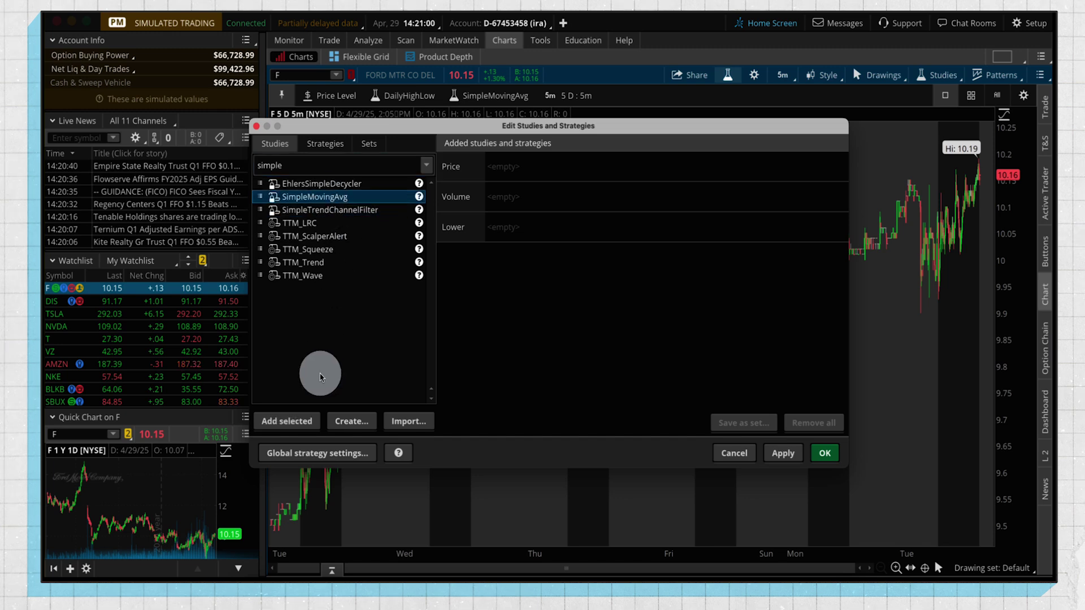
pyautogui.click(303, 419)
pyautogui.click(303, 420)
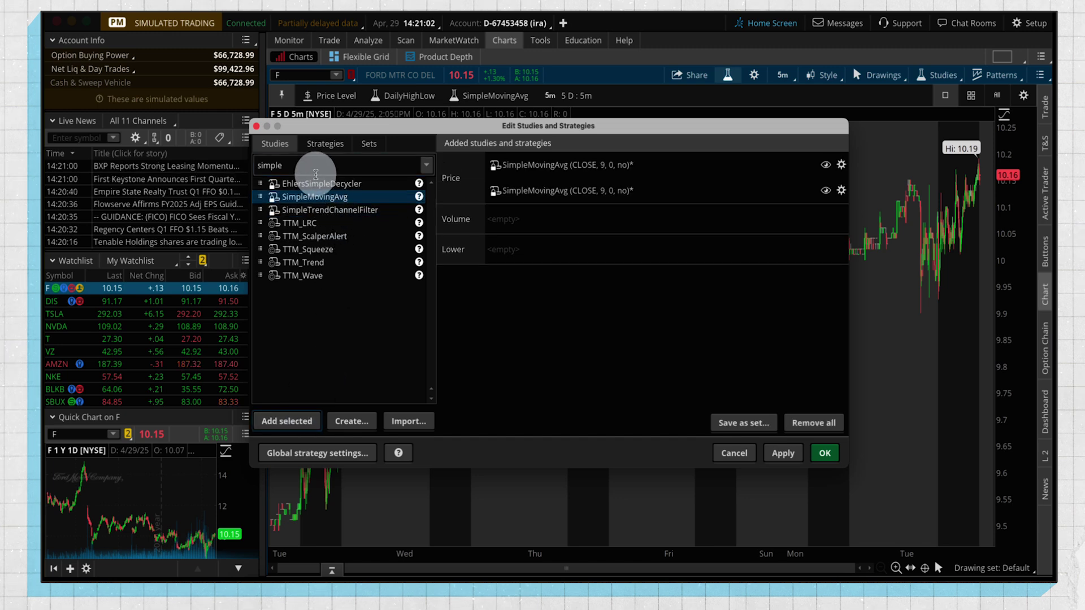
# Search 'boll' and add BollingerBands to the price chart
pyautogui.press('BackSpace')
pyautogui.press('BackSpace')
pyautogui.press('BackSpace')
pyautogui.press('BackSpace')
pyautogui.press('BackSpace')
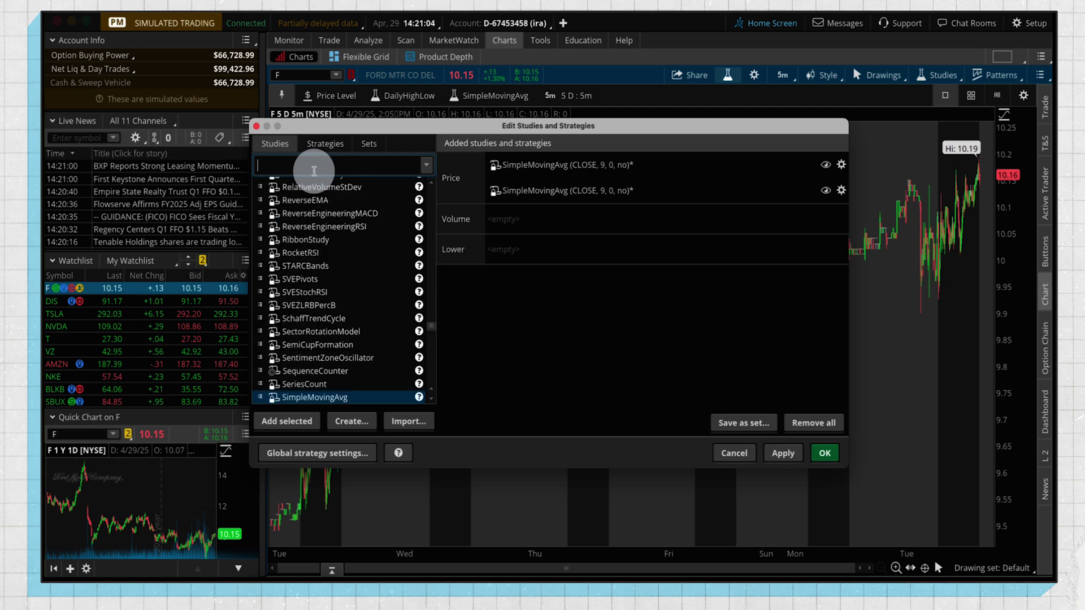
pyautogui.write('boll')
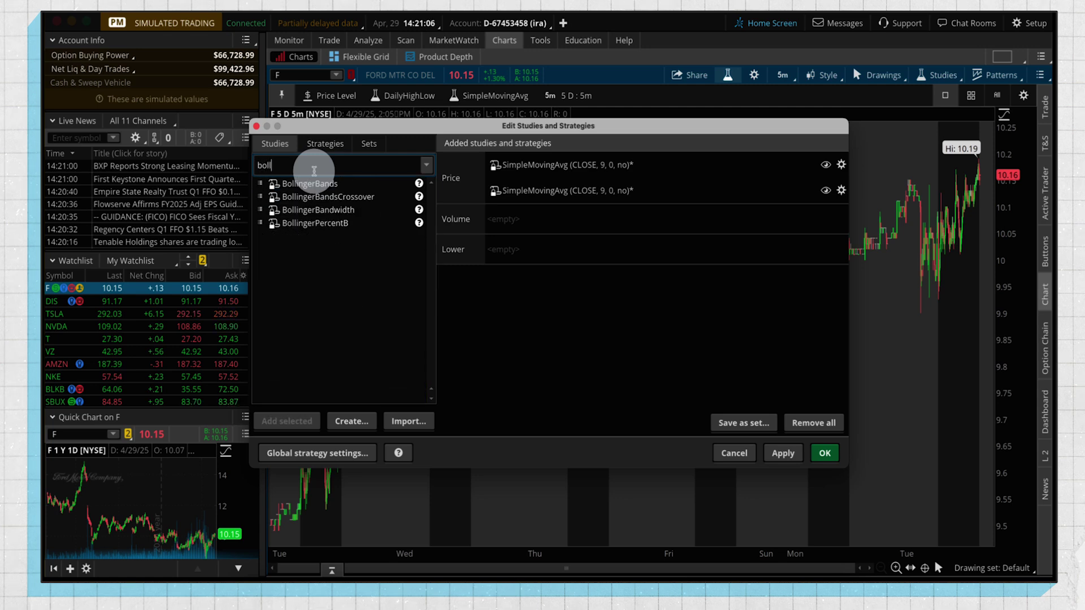
pyautogui.doubleClick(315, 183)
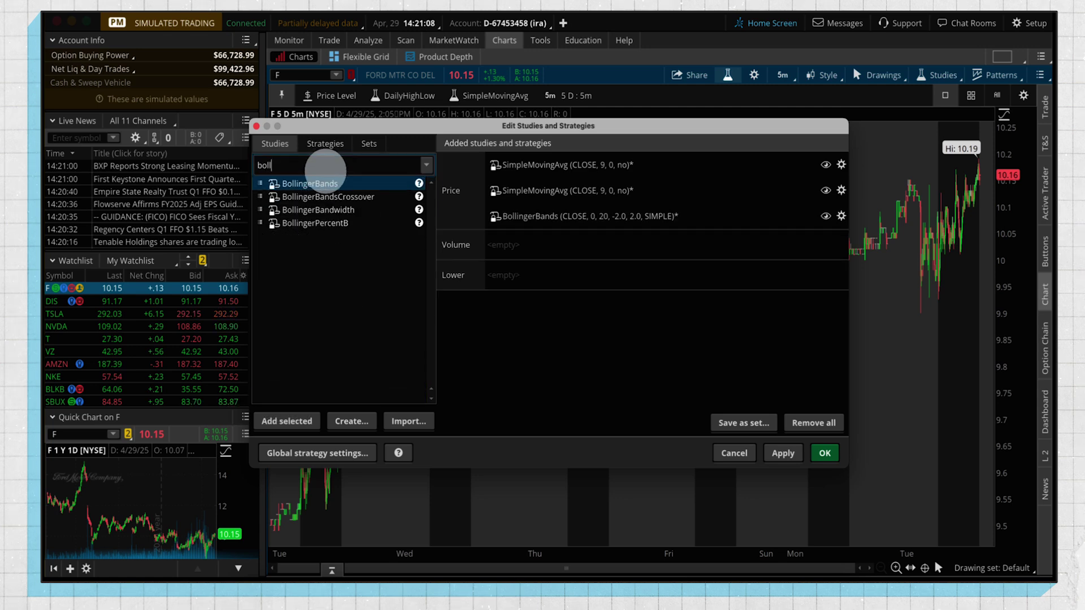
# Search 'rsi' and add the RSI (14, 70, 30) study in a lower pane
pyautogui.press('BackSpace')
pyautogui.press('BackSpace')
pyautogui.press('BackSpace')
pyautogui.press('BackSpace')
pyautogui.write('r')
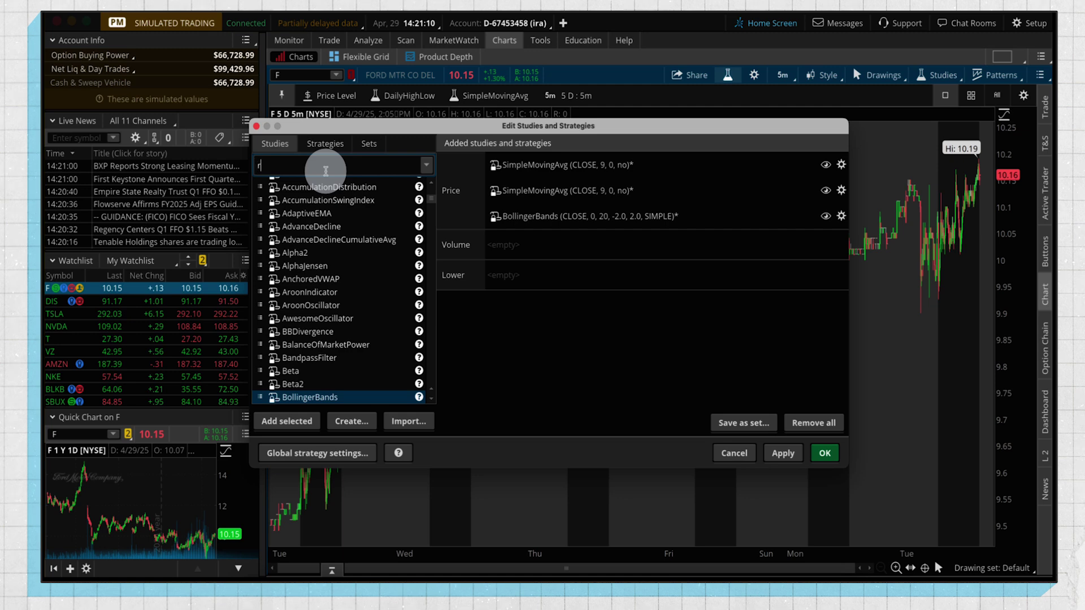
pyautogui.write('si')
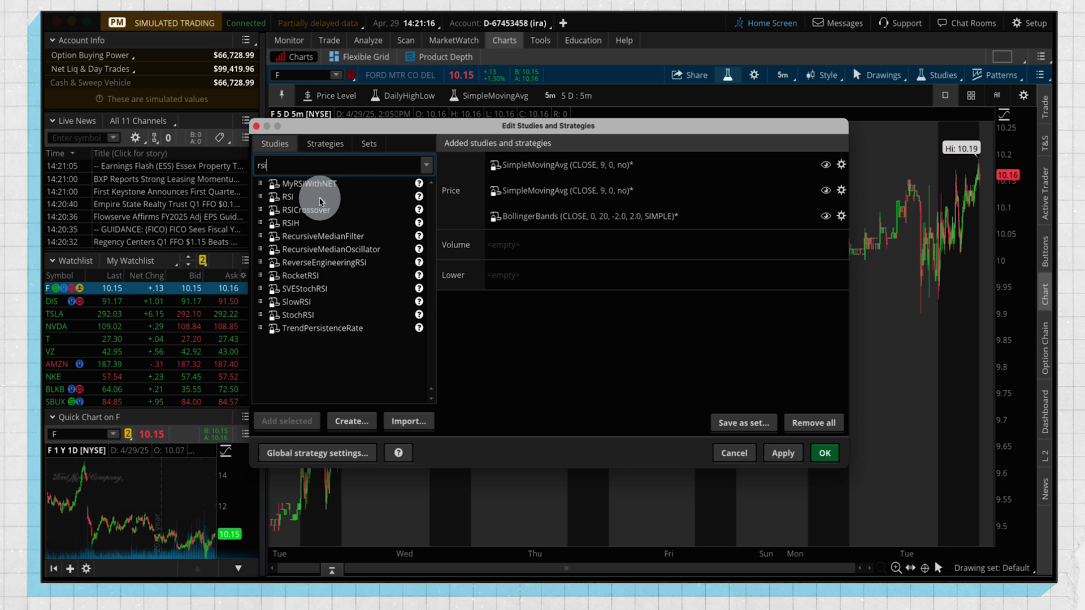
pyautogui.doubleClick(299, 196)
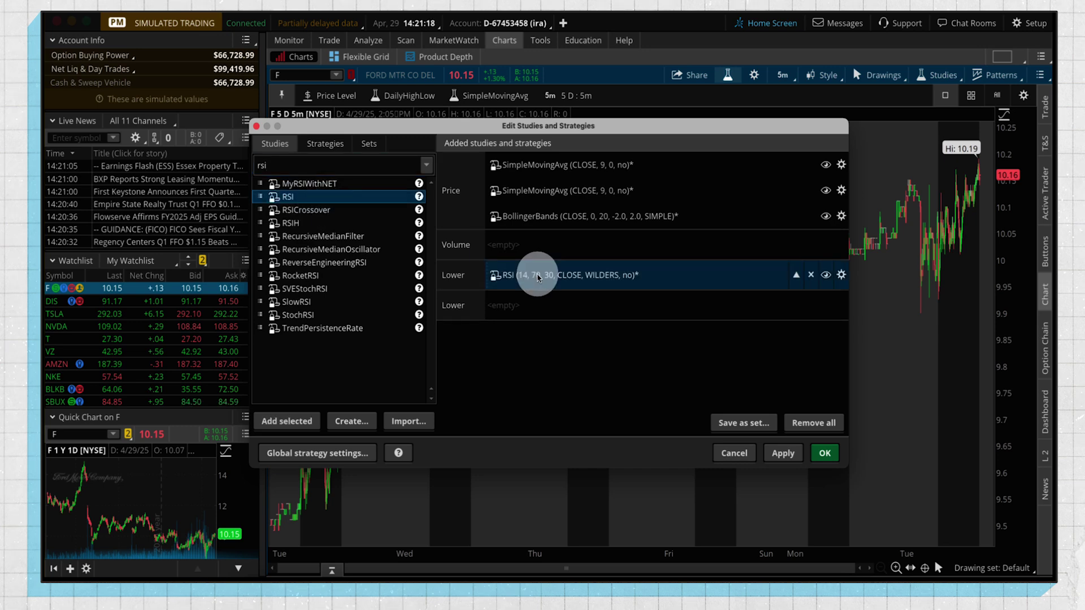
pyautogui.click(810, 275)
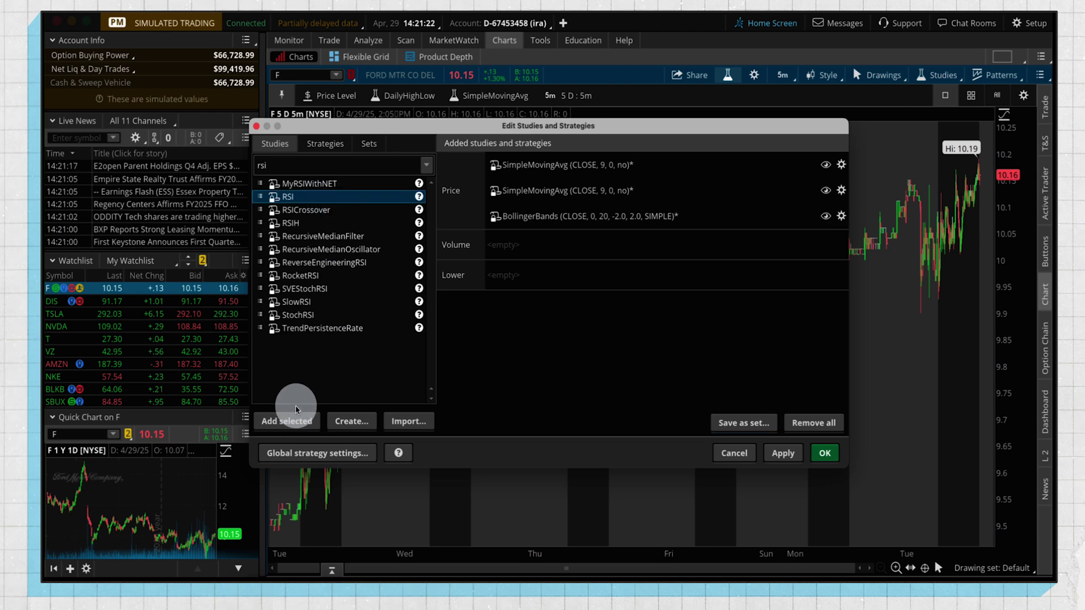
pyautogui.click(291, 422)
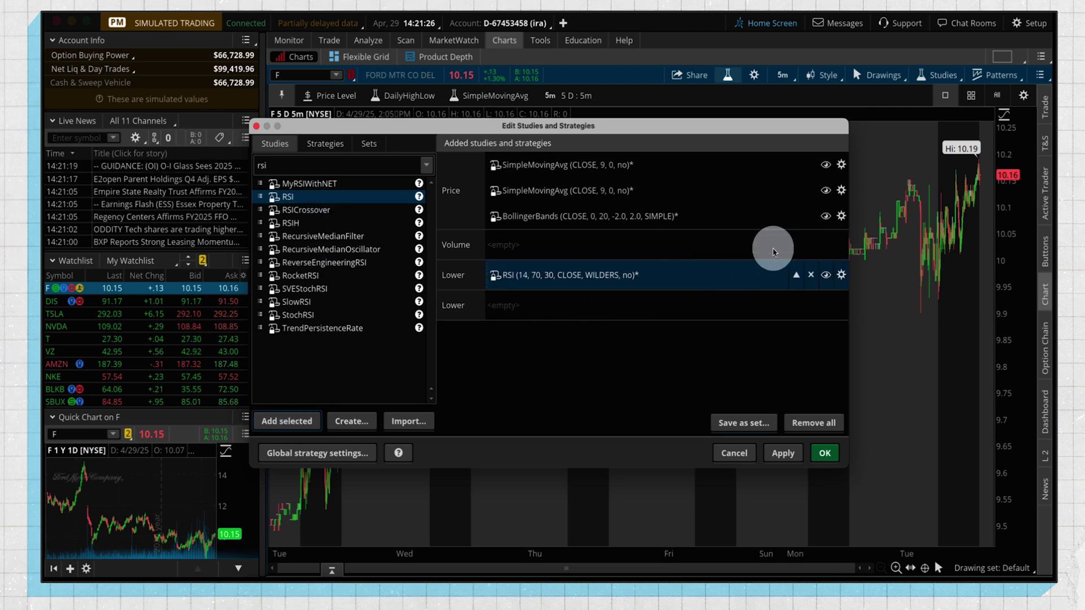
# Check the first SimpleMovingAvg's settings unchanged, then apply the four studies to the Ford chart
pyautogui.click(844, 182)
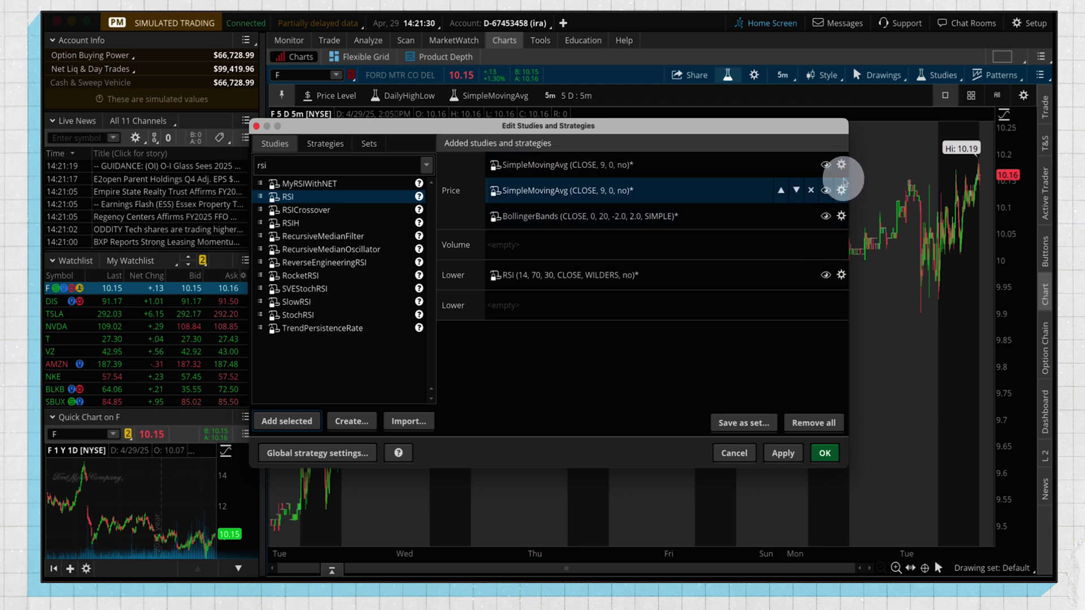
pyautogui.click(595, 168)
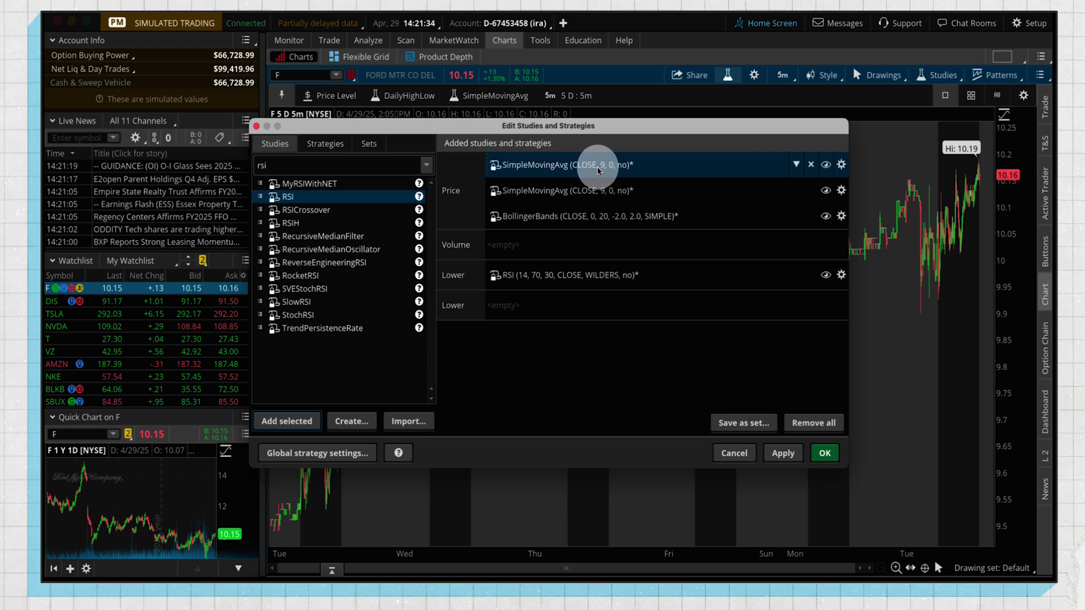
pyautogui.click(842, 165)
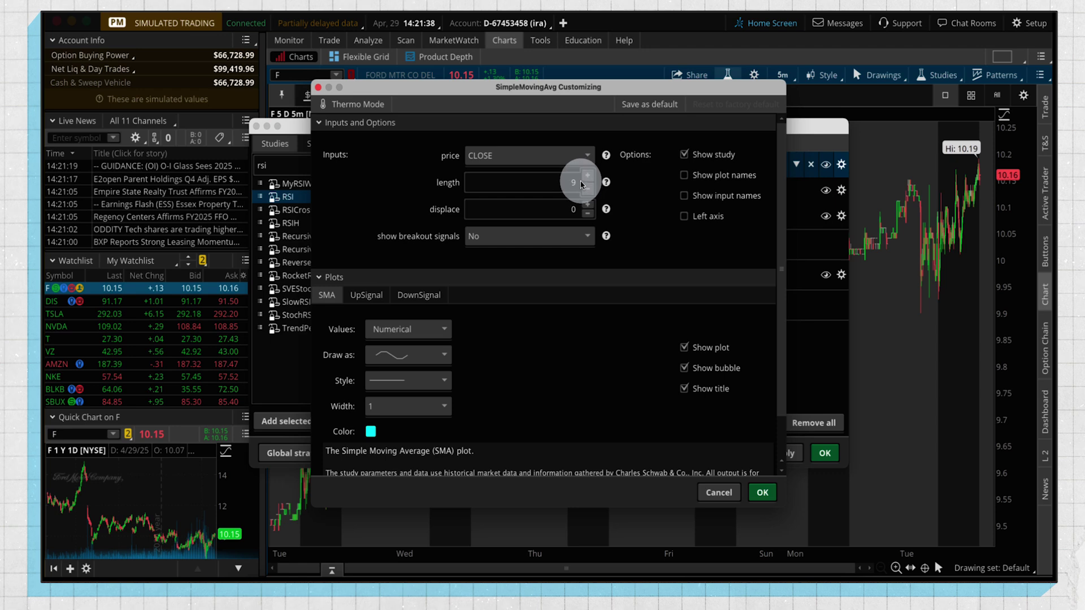
pyautogui.click(718, 492)
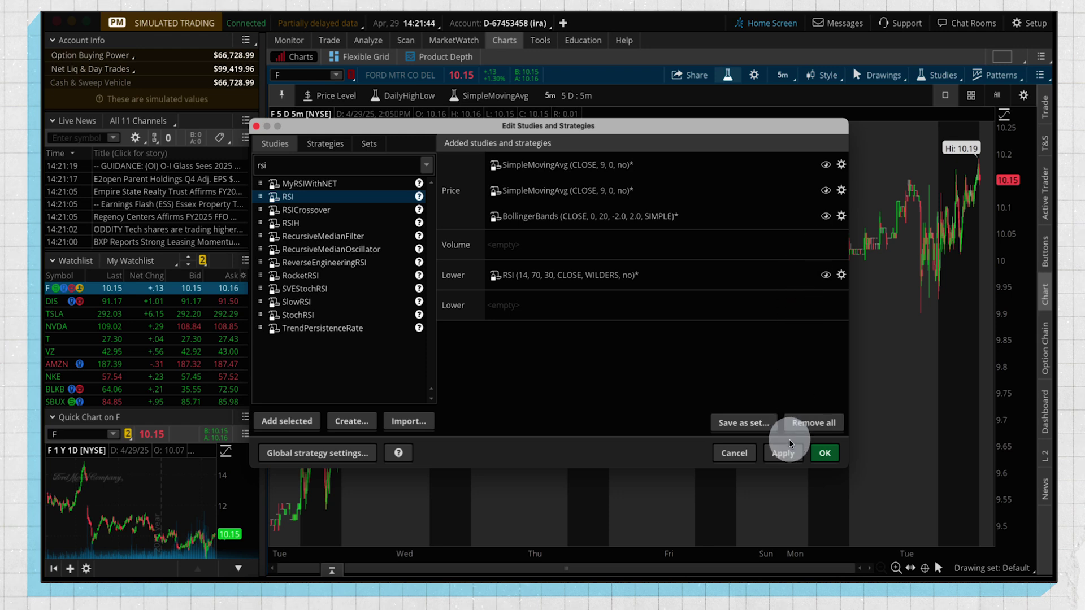
pyautogui.click(785, 454)
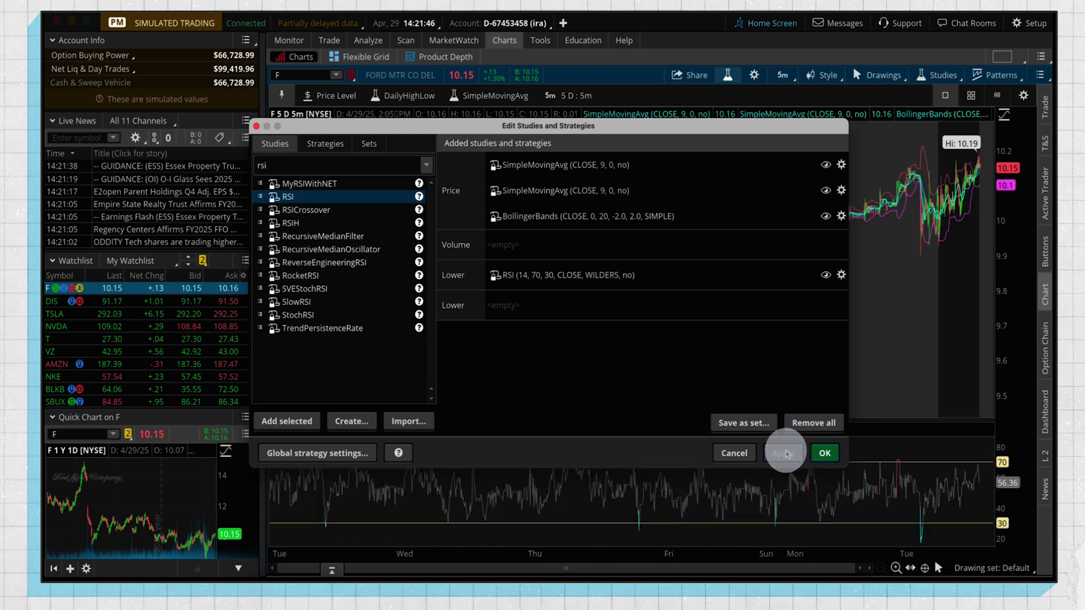
pyautogui.click(824, 453)
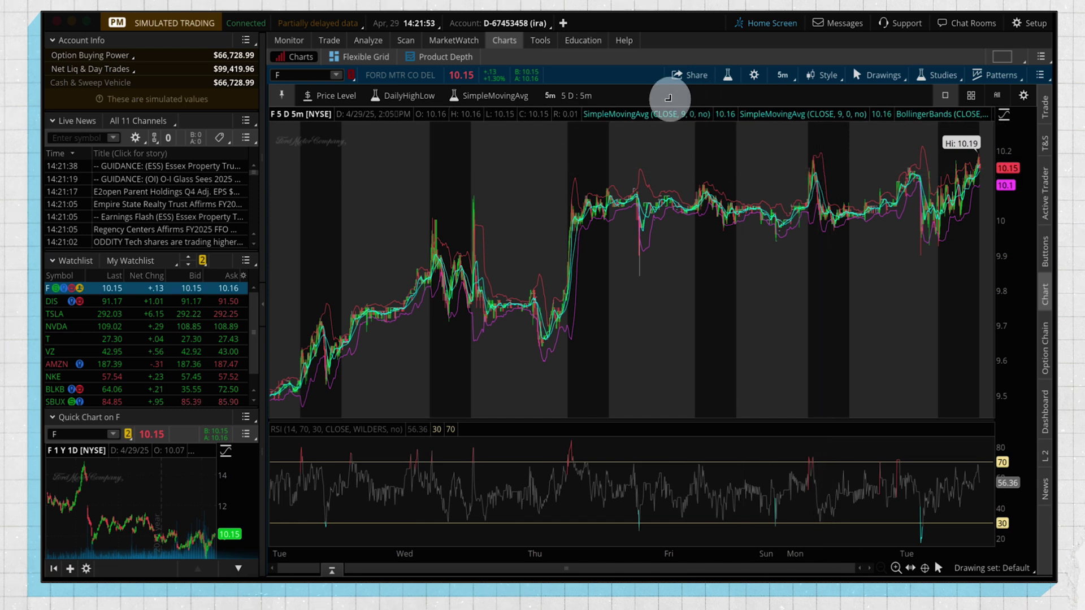
# Hide both SimpleMovingAvg studies and BollingerBands in the studies list and apply
pyautogui.click(735, 76)
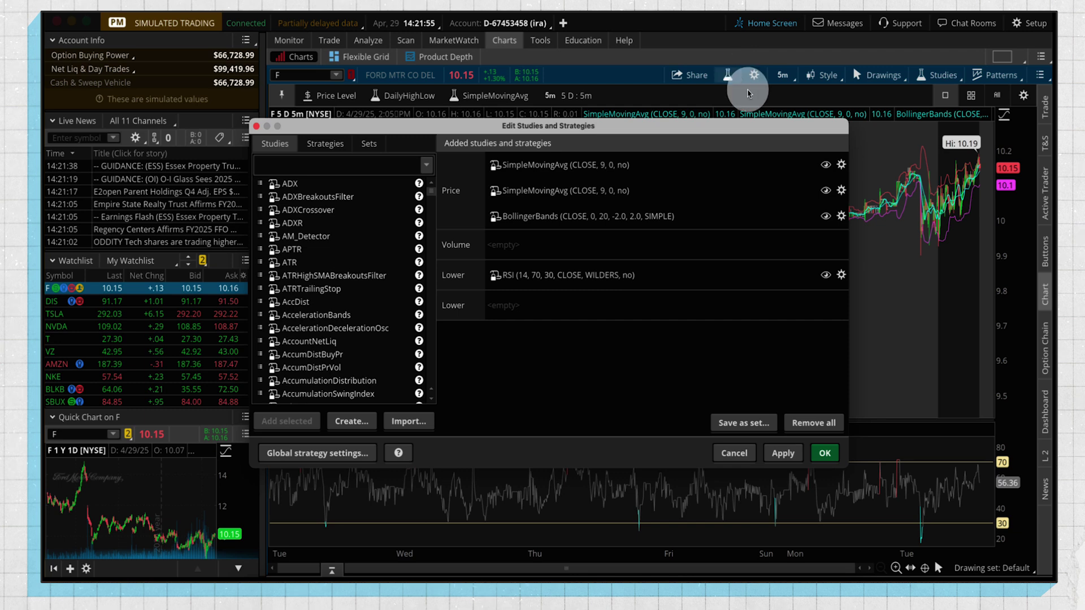
pyautogui.click(826, 165)
pyautogui.click(826, 191)
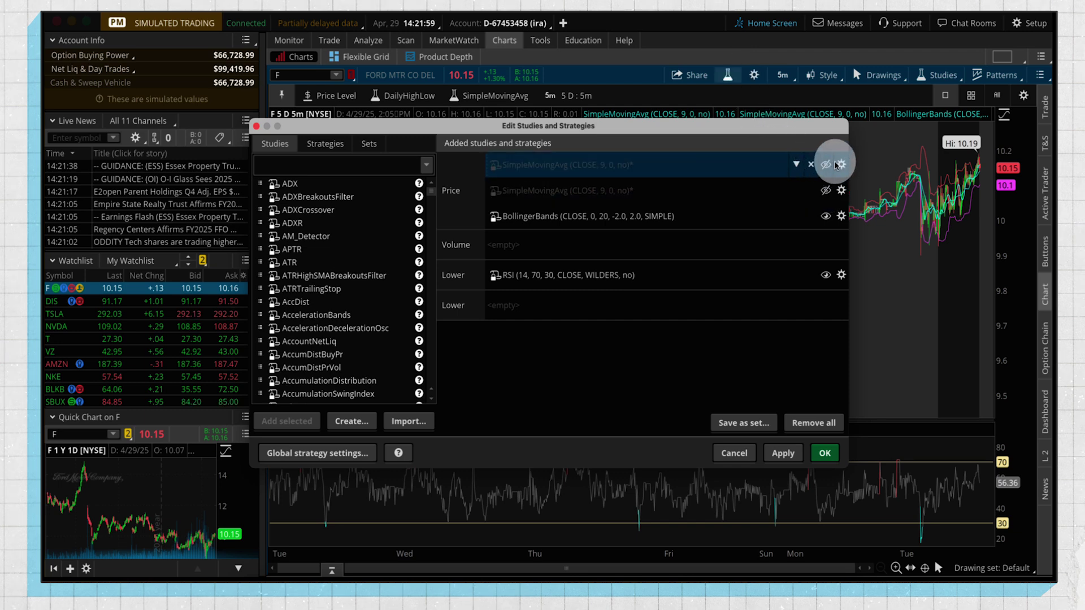
pyautogui.click(826, 217)
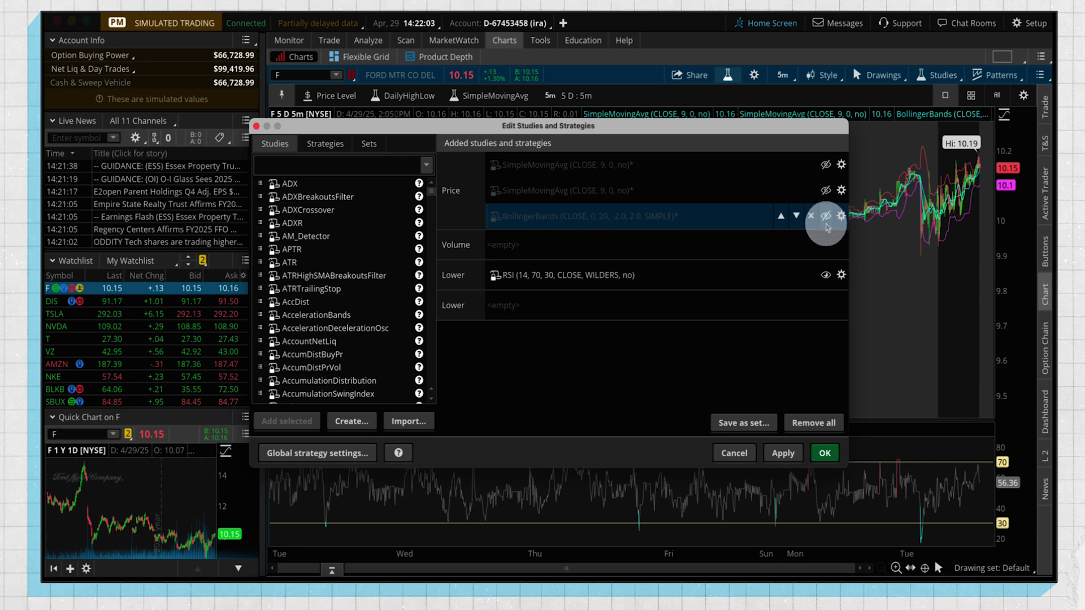
pyautogui.click(784, 455)
pyautogui.click(823, 452)
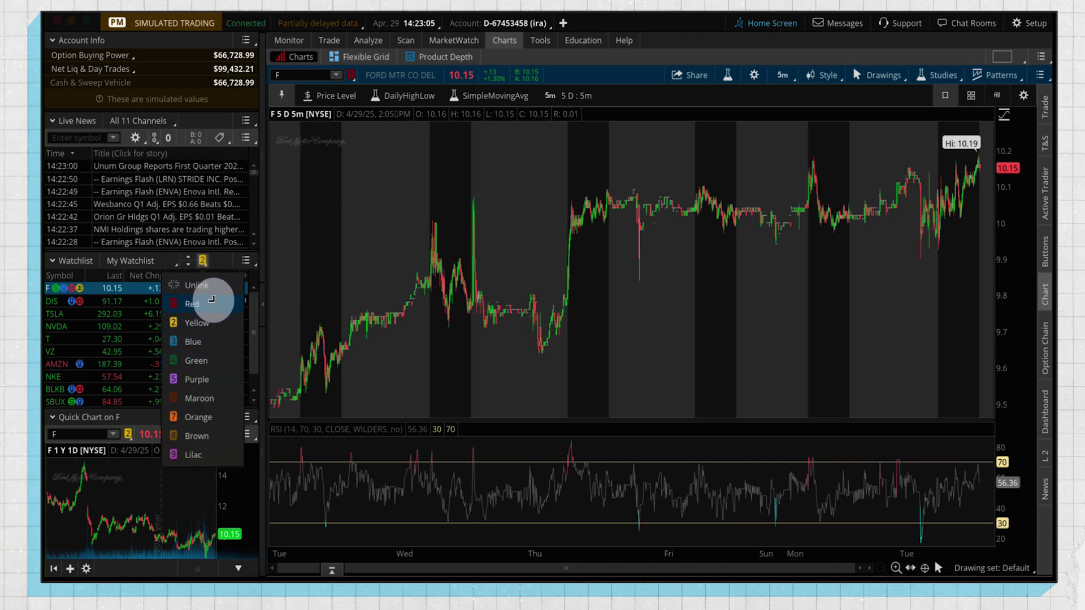
# Link the chart to the watchlist's yellow color group
pyautogui.click(206, 315)
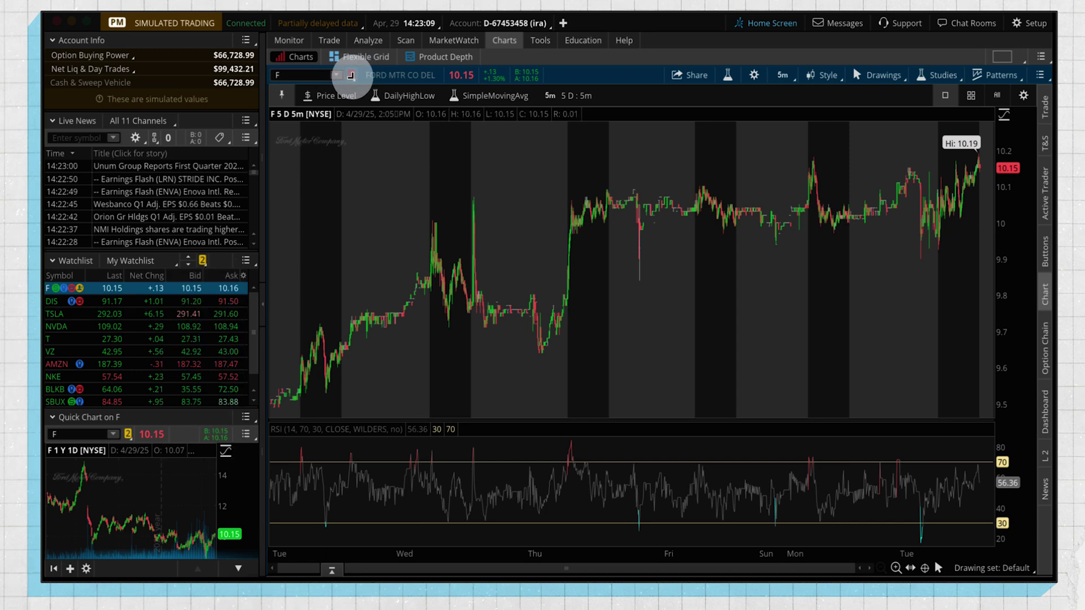
pyautogui.click(353, 76)
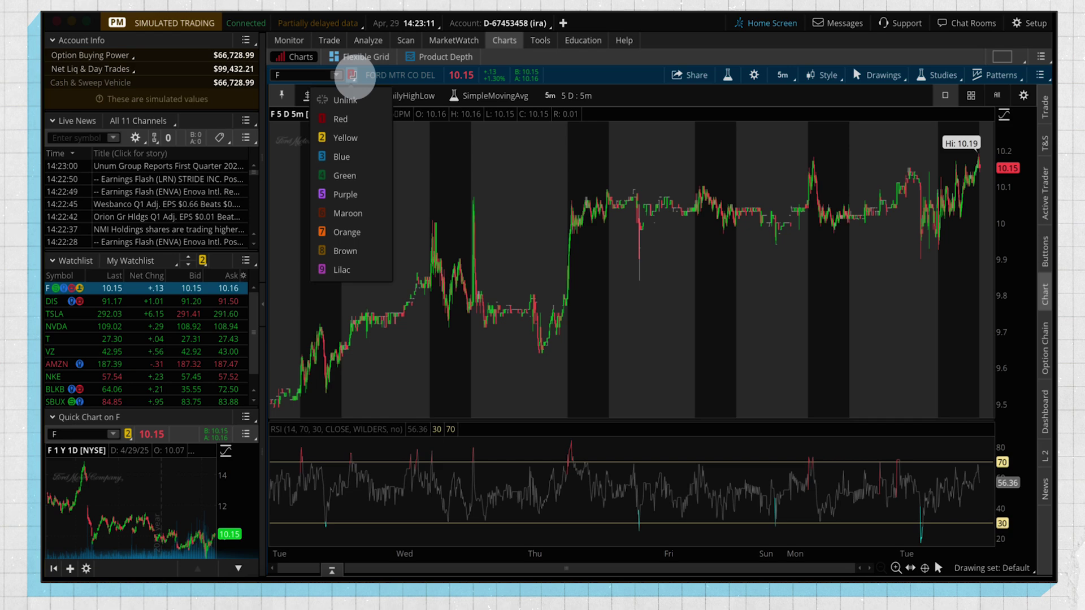
pyautogui.click(349, 138)
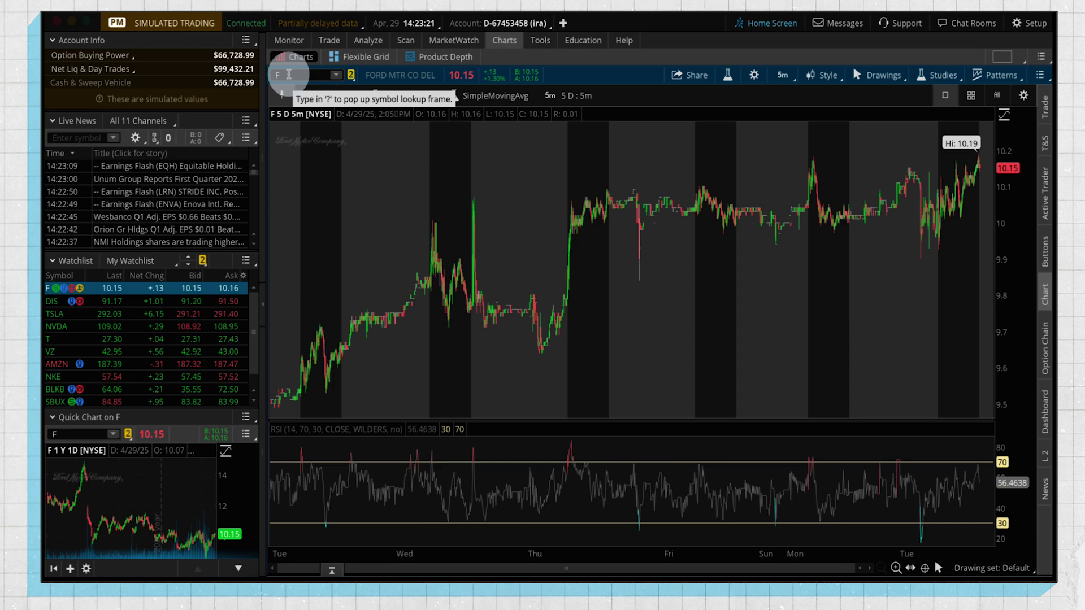
# Step the linked chart through DIS, TSLA, NVDA, T and VZ from the watchlist
pyautogui.click(59, 305)
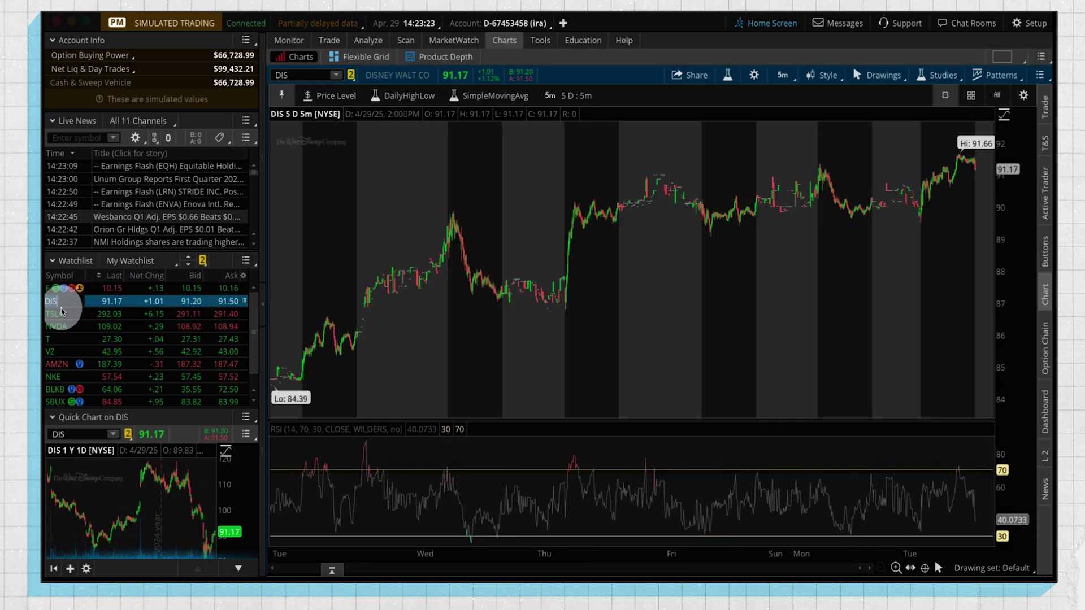
pyautogui.click(59, 315)
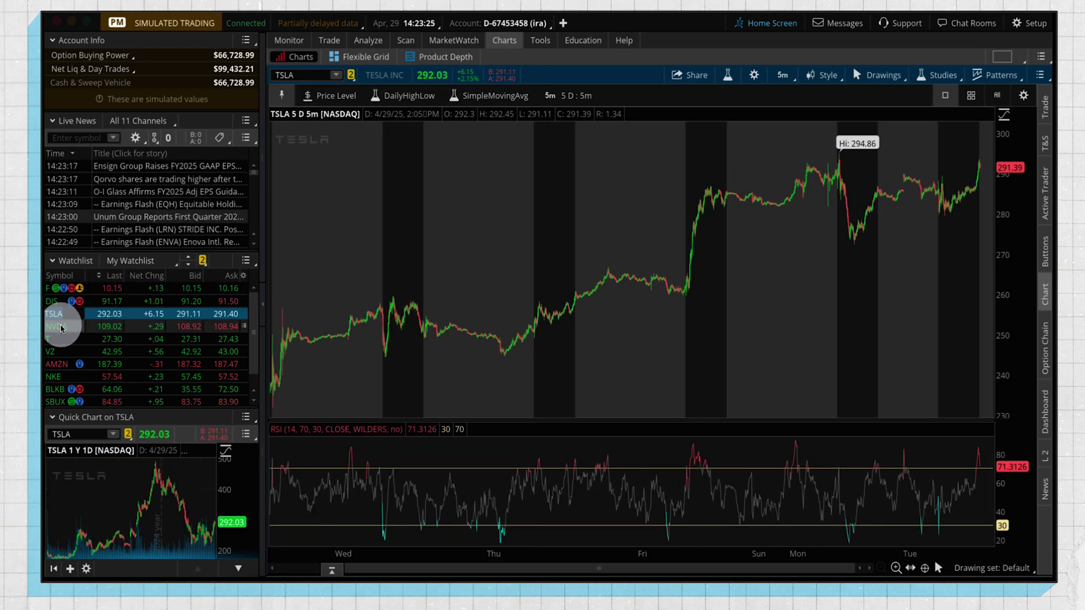
pyautogui.click(55, 326)
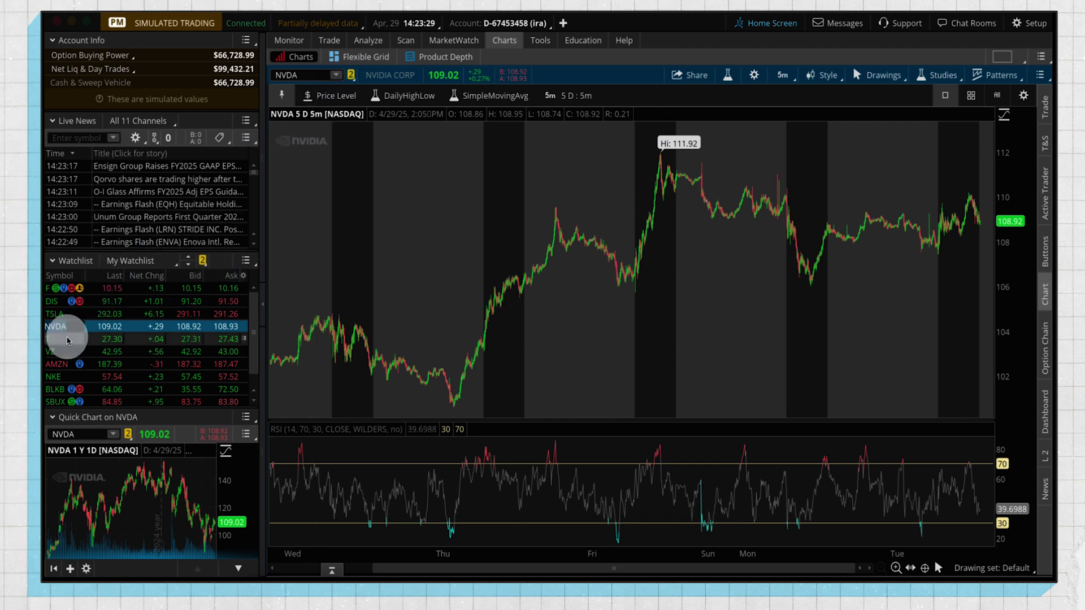
pyautogui.click(70, 339)
pyautogui.click(71, 352)
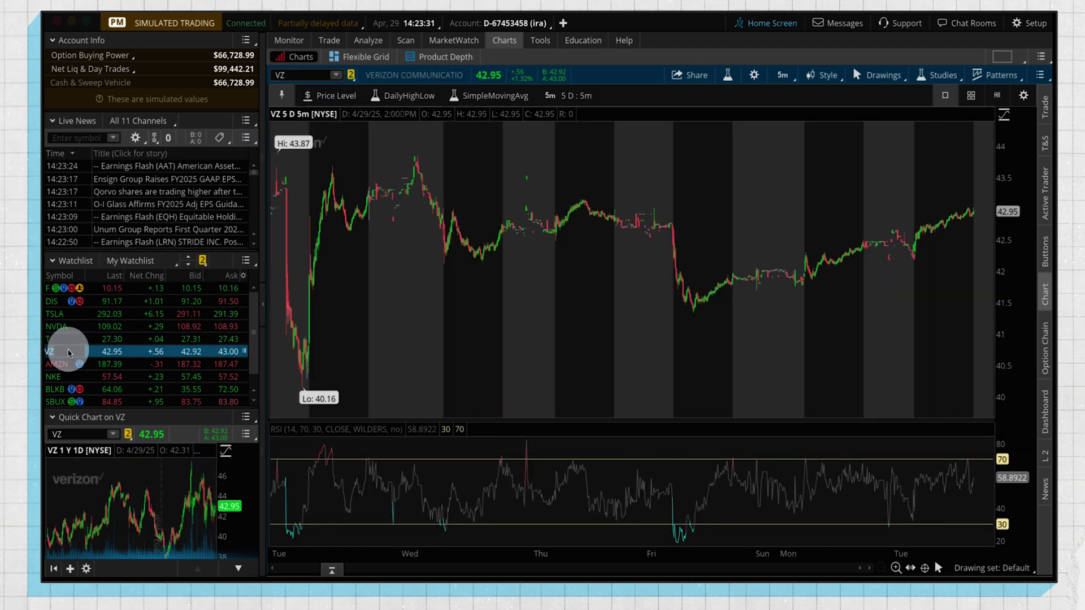